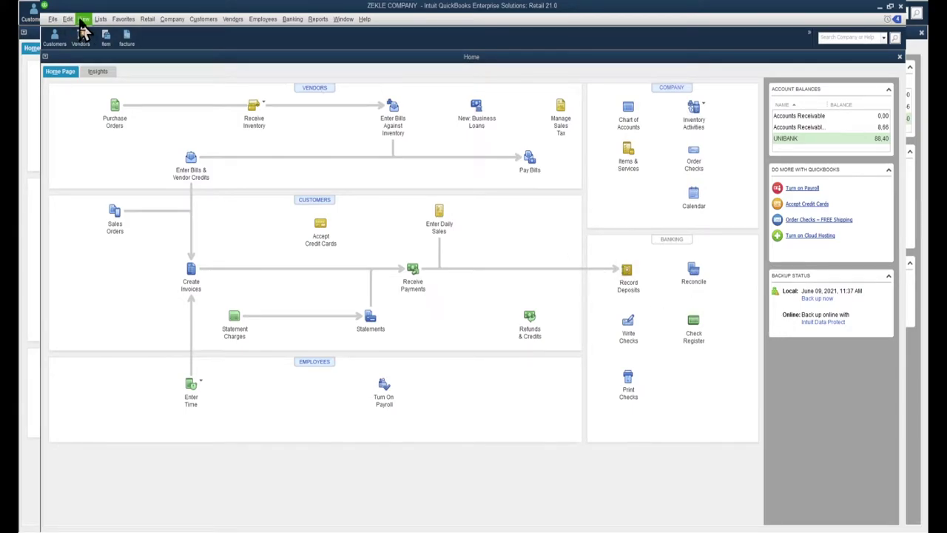
pyautogui.click(67, 20)
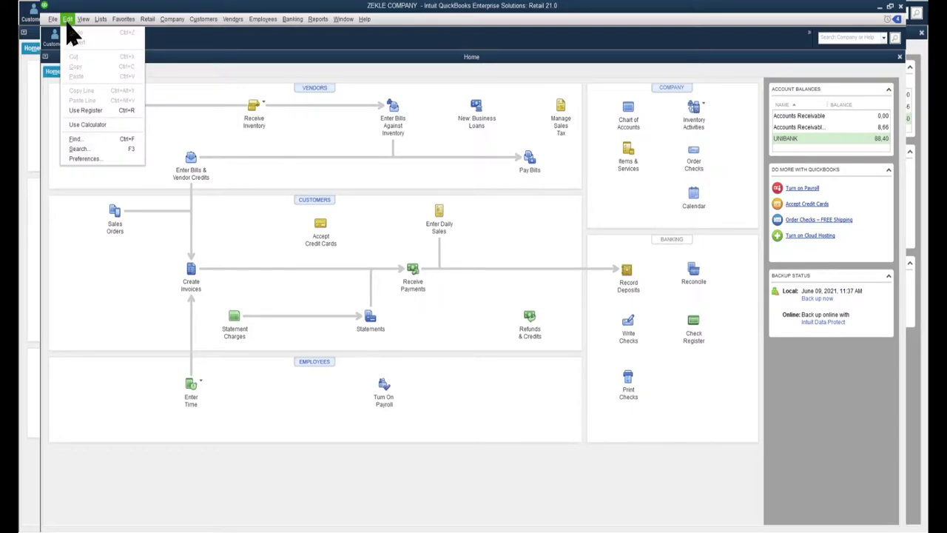
pyautogui.click(84, 159)
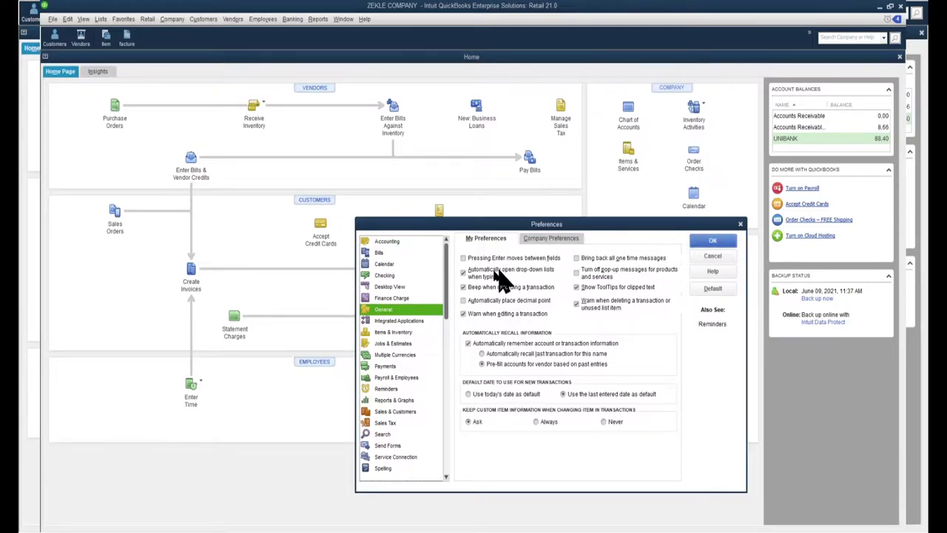
pyautogui.click(712, 242)
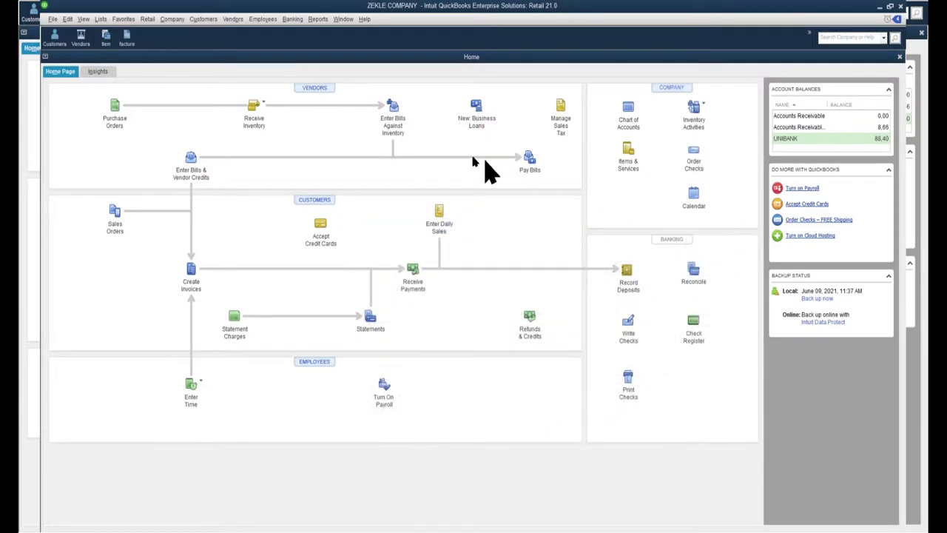
# - Open the Chart of Accounts and start a new account of type Bank
pyautogui.click(101, 21)
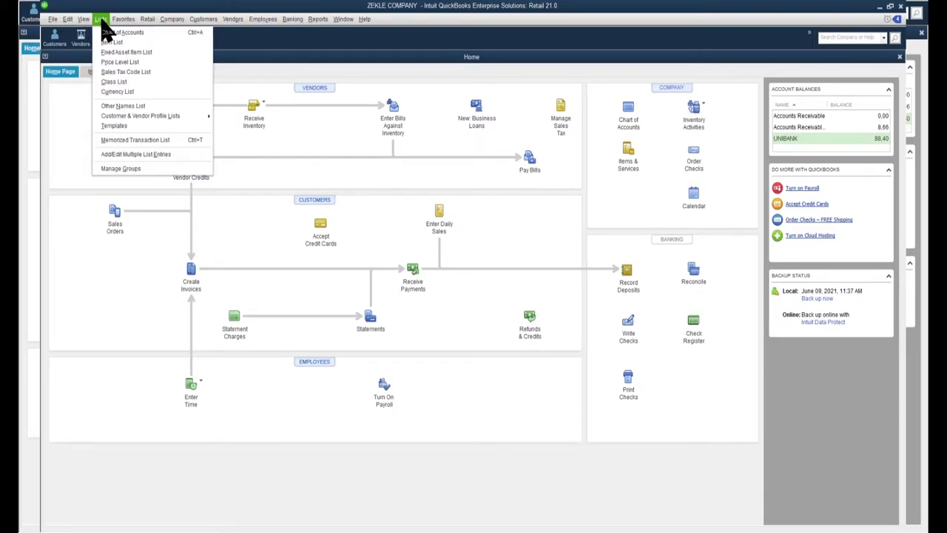
pyautogui.click(112, 32)
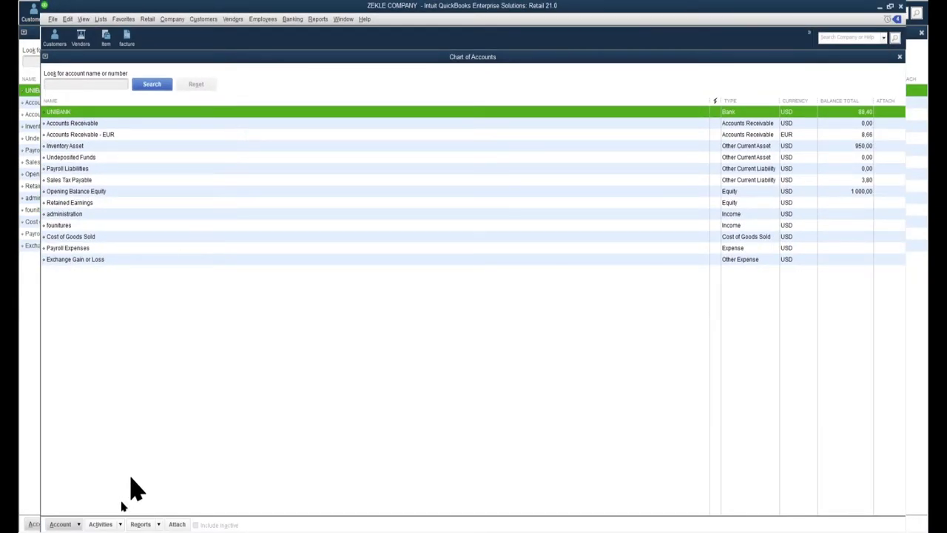
pyautogui.click(68, 524)
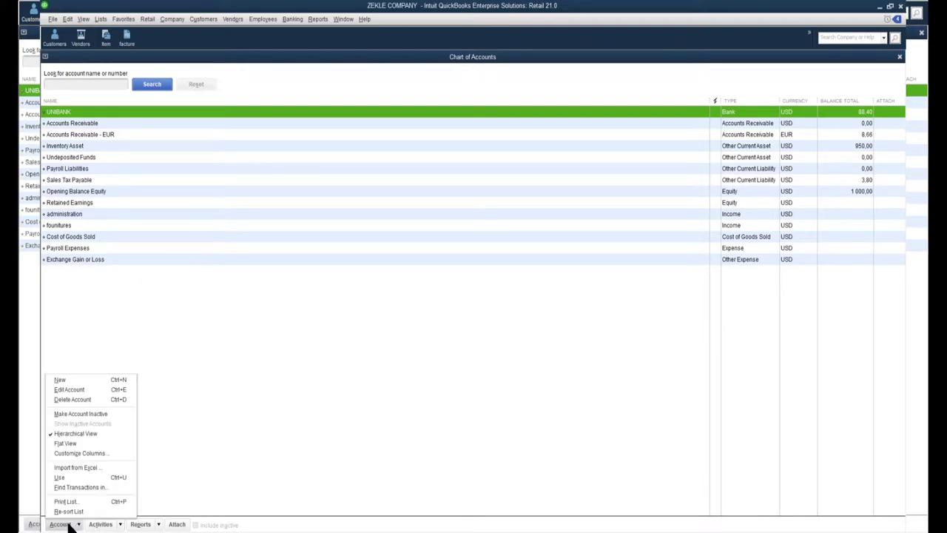
pyautogui.click(62, 381)
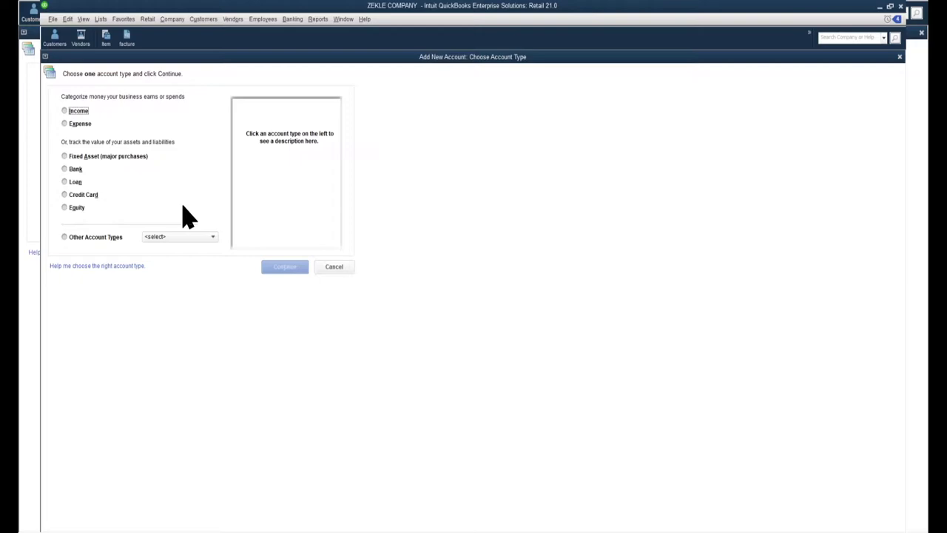
pyautogui.click(65, 171)
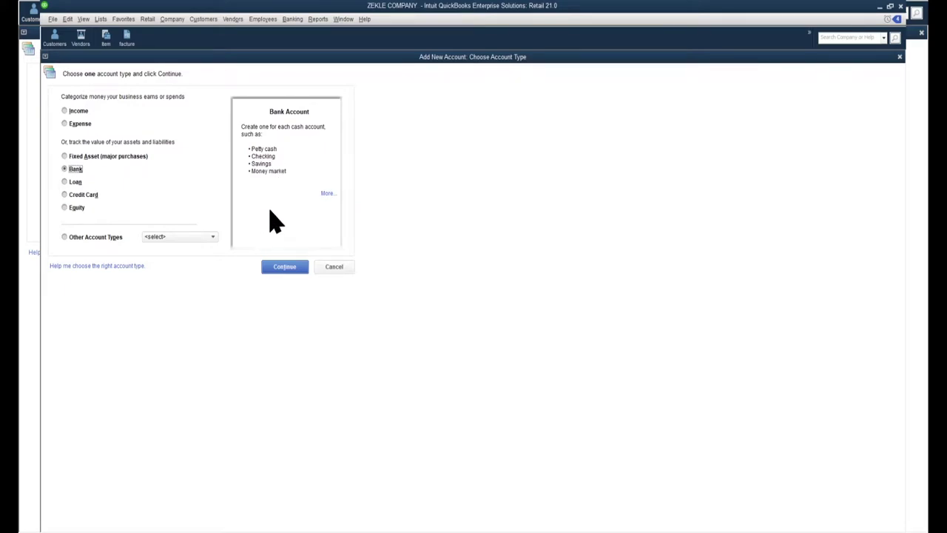
pyautogui.click(288, 271)
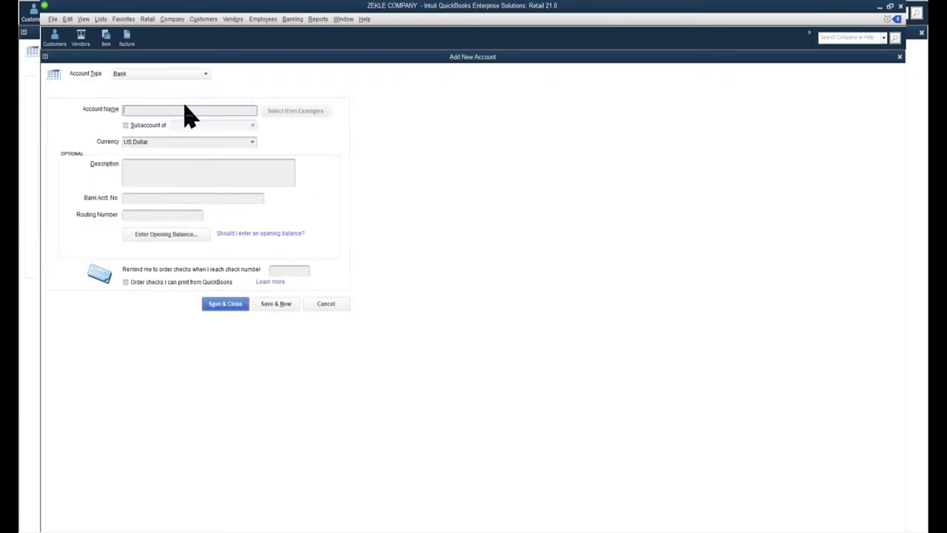
# - Name the new bank account calise, save it, and decline the bank feed setup
pyautogui.write('calise')
pyautogui.click(226, 304)
pyautogui.click(464, 248)
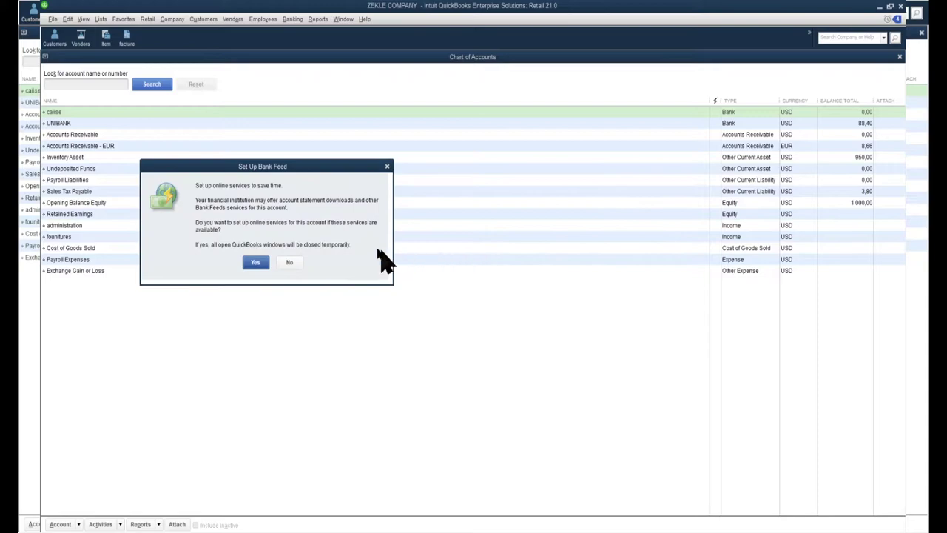
pyautogui.click(290, 263)
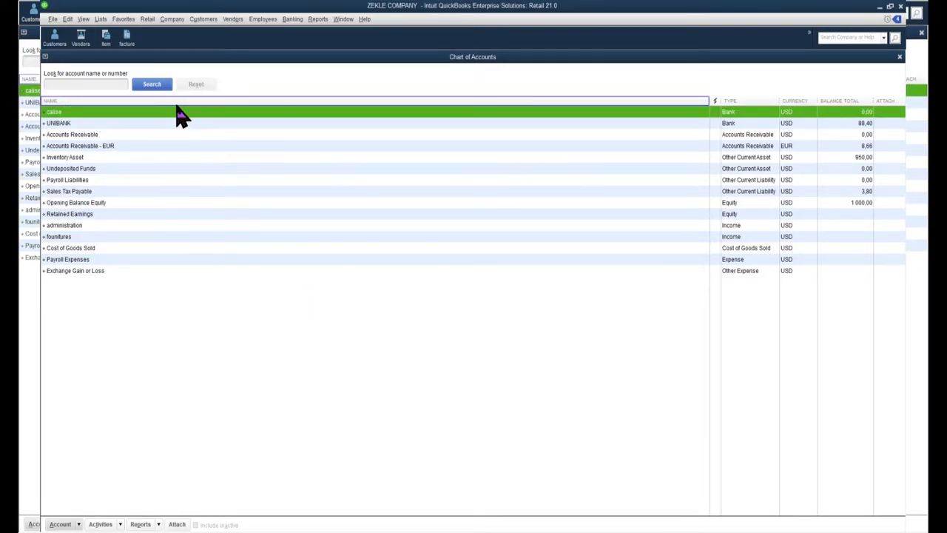
# - Review the calise and UNIBANK bank accounts in the Chart of Accounts, and close the list
pyautogui.click(63, 124)
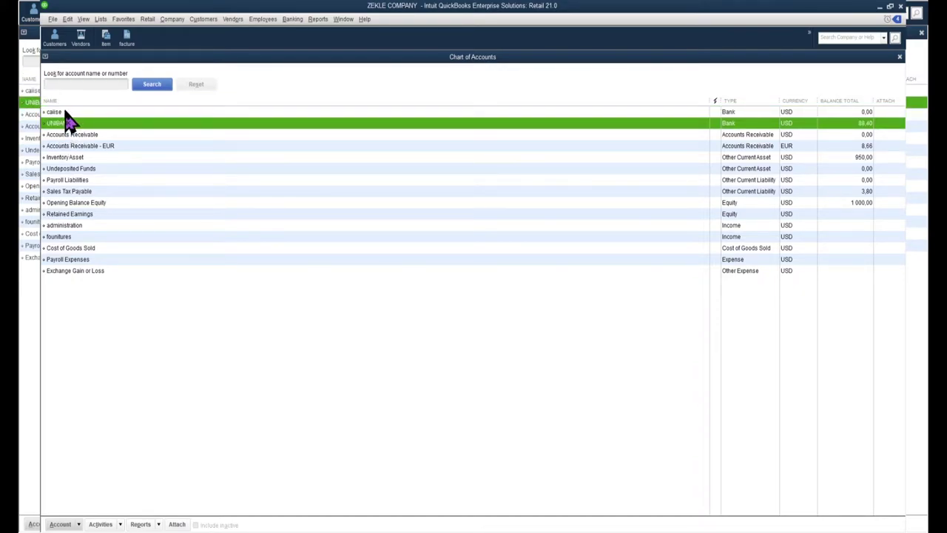
pyautogui.click(62, 115)
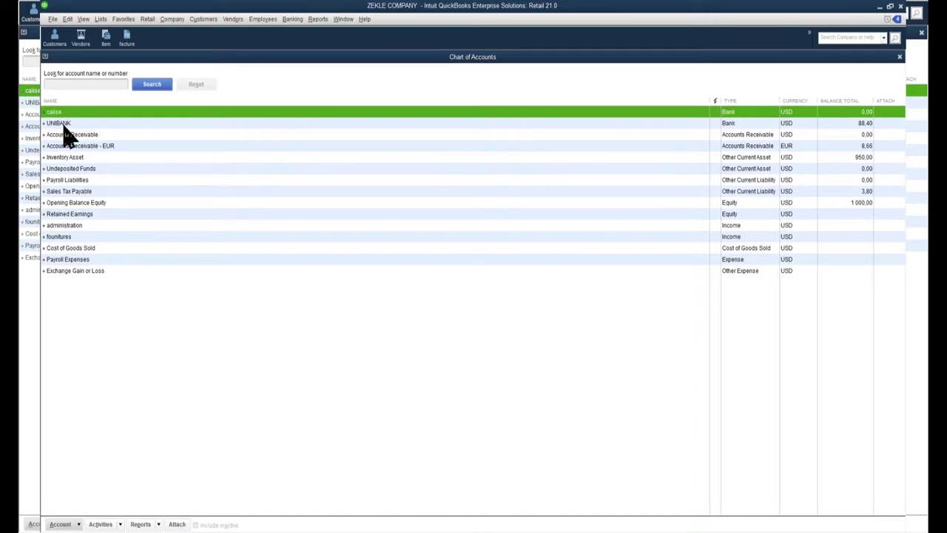
pyautogui.click(63, 124)
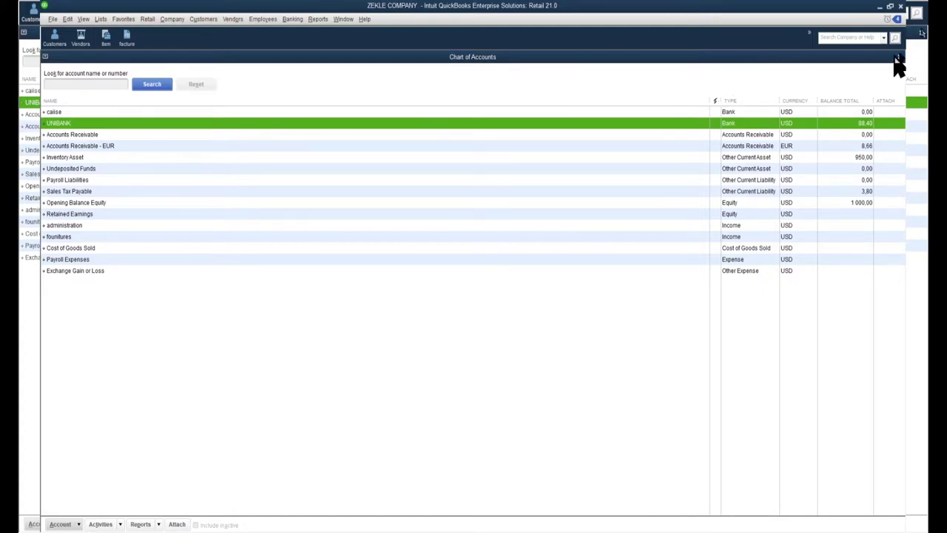
pyautogui.click(922, 33)
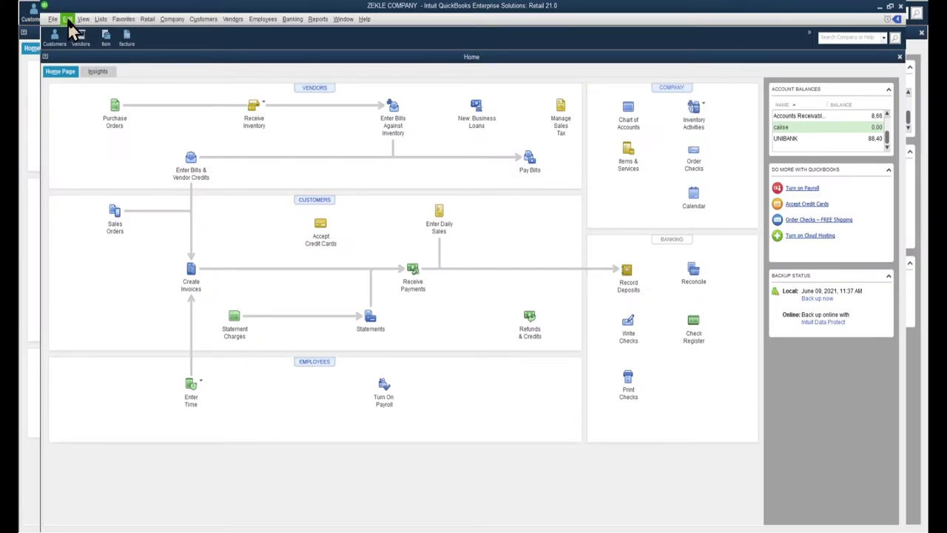
# - Examine the Company Preferences for the categories between Accounting and Multiple Currencies
pyautogui.click(68, 20)
pyautogui.click(102, 168)
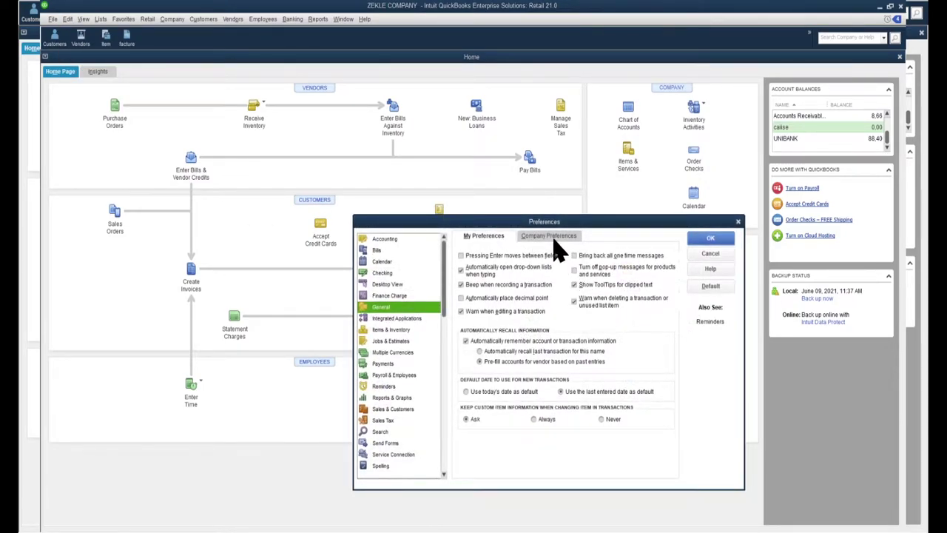
pyautogui.click(551, 237)
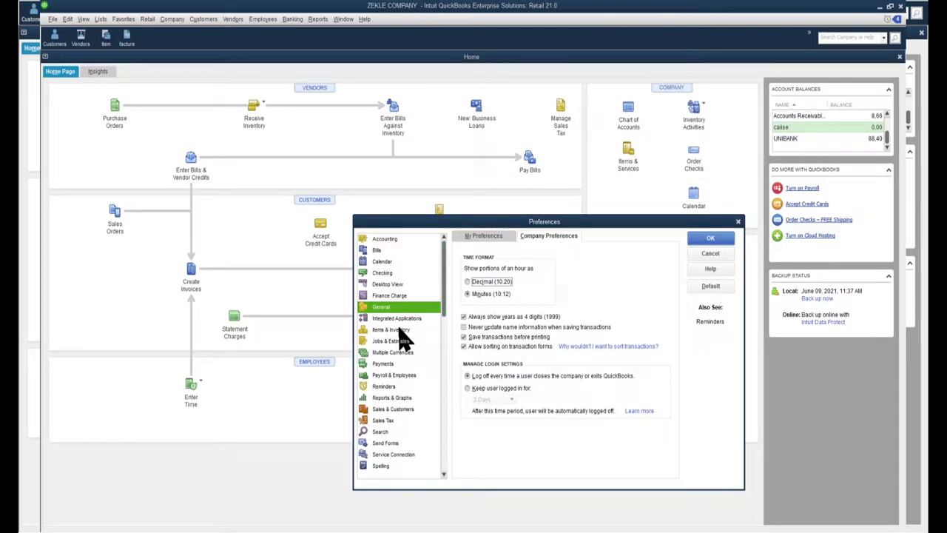
pyautogui.click(384, 239)
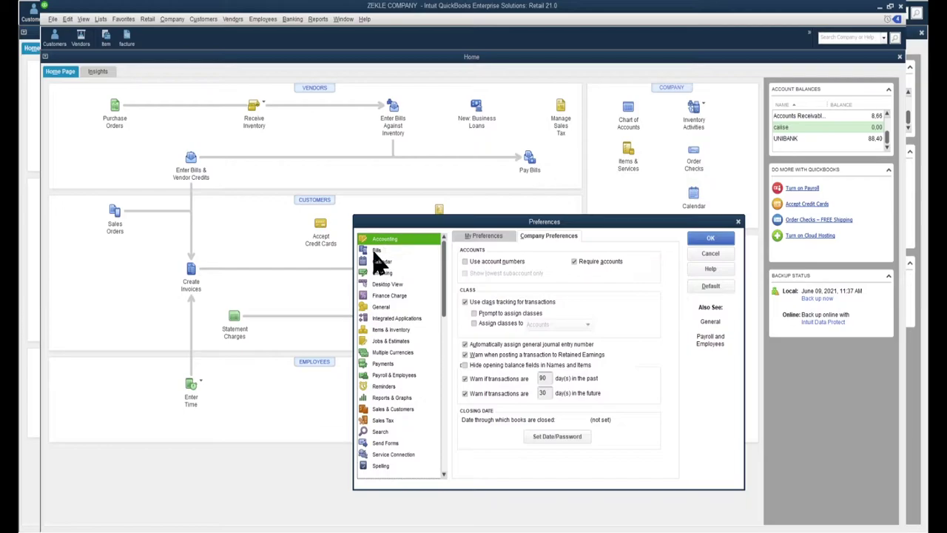
pyautogui.click(386, 273)
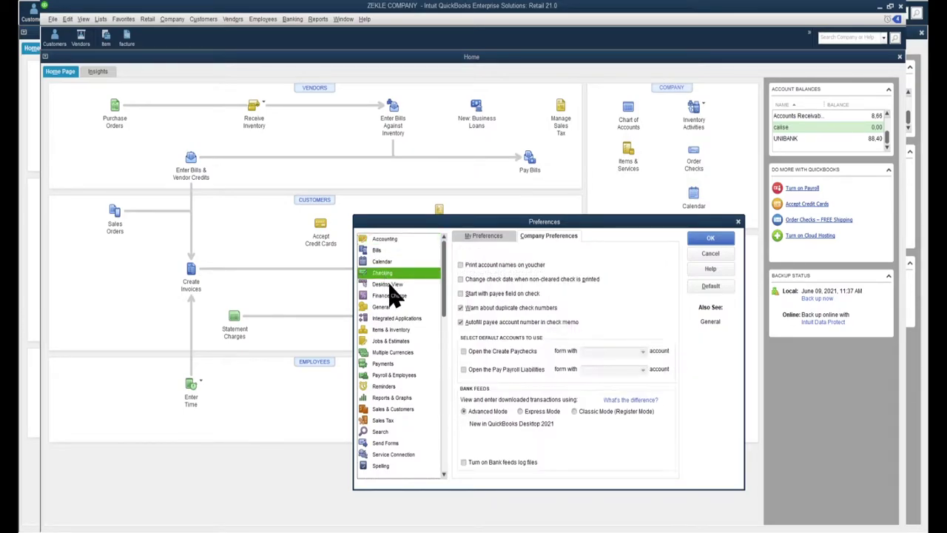
pyautogui.click(390, 286)
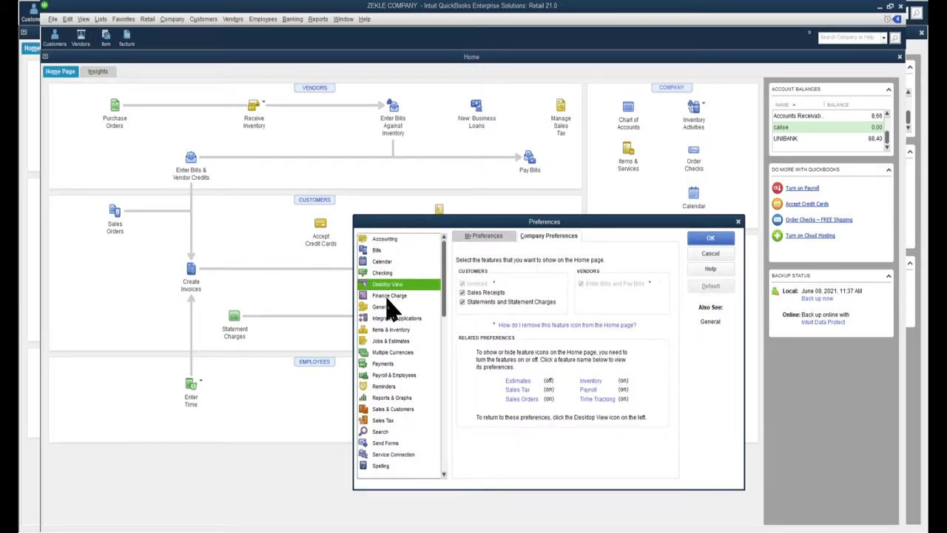
pyautogui.click(387, 298)
pyautogui.click(549, 239)
pyautogui.click(387, 307)
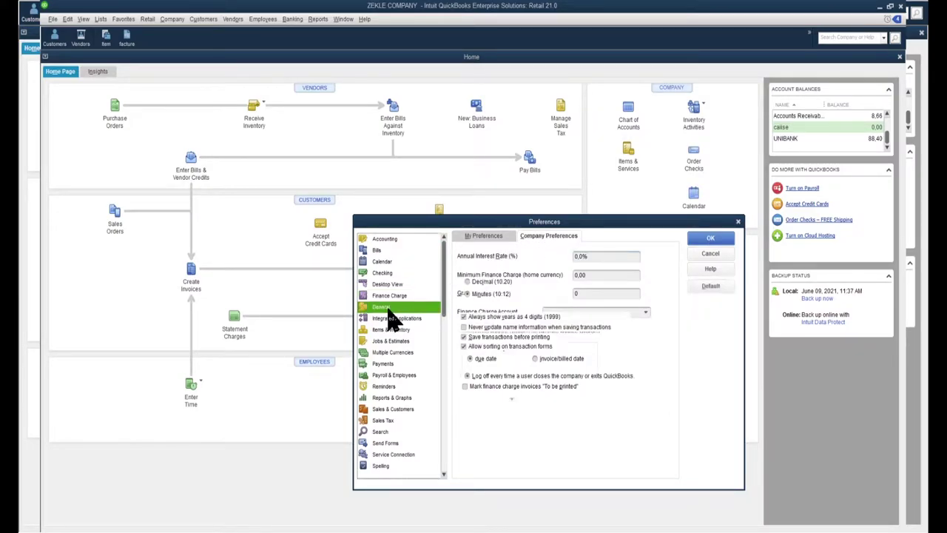
pyautogui.click(388, 319)
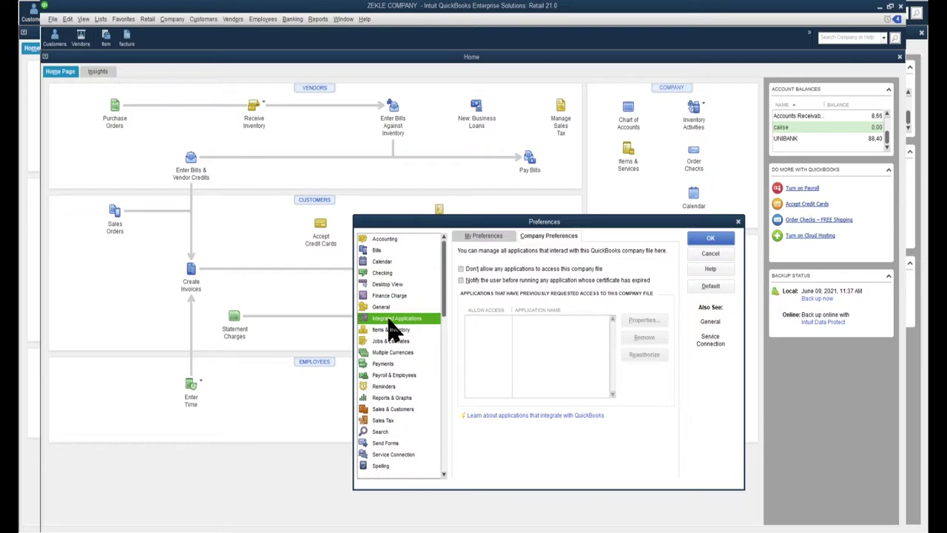
pyautogui.click(538, 236)
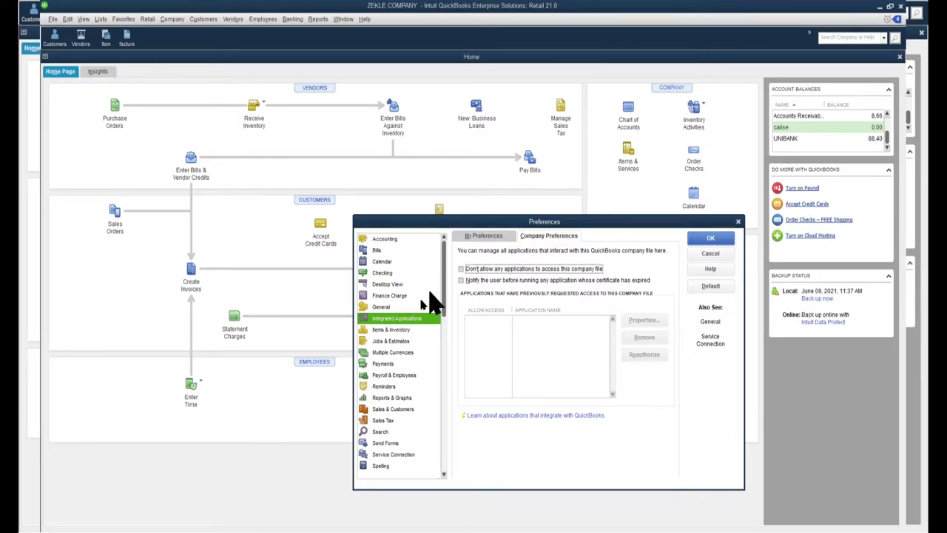
pyautogui.click(398, 329)
pyautogui.click(399, 341)
pyautogui.click(398, 353)
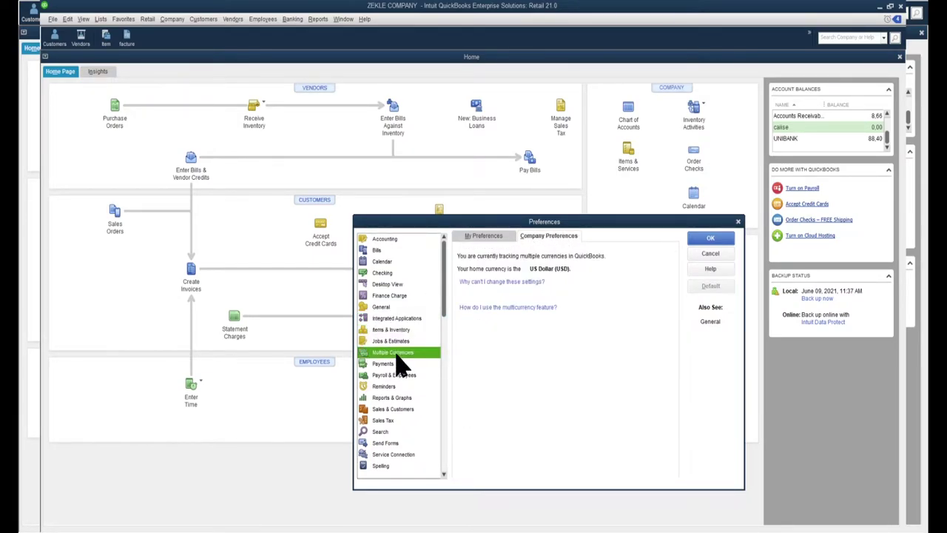
# - In the company Payments preferences, turn off Undeposited Funds as the default deposit account, select the Intuit Standard Payment Receipt template, and save the changes
pyautogui.click(396, 364)
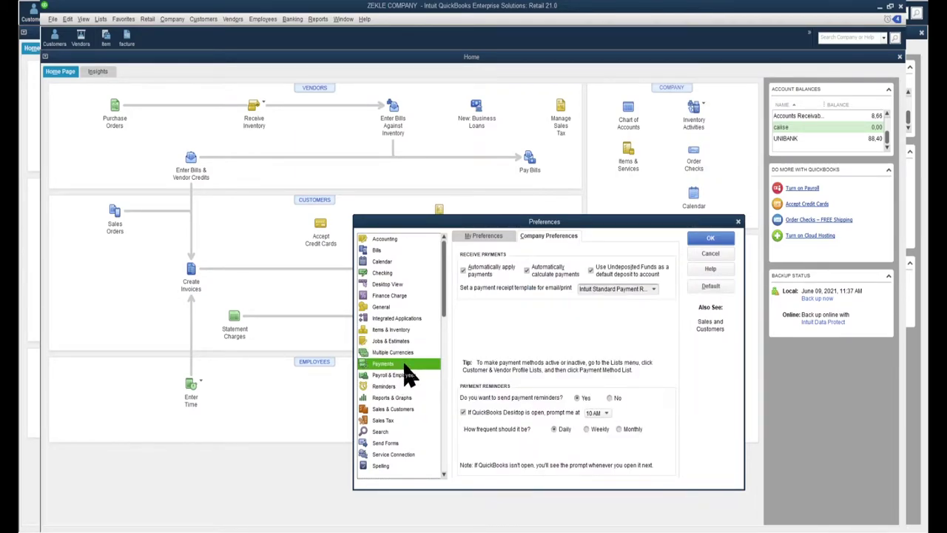
pyautogui.click(557, 237)
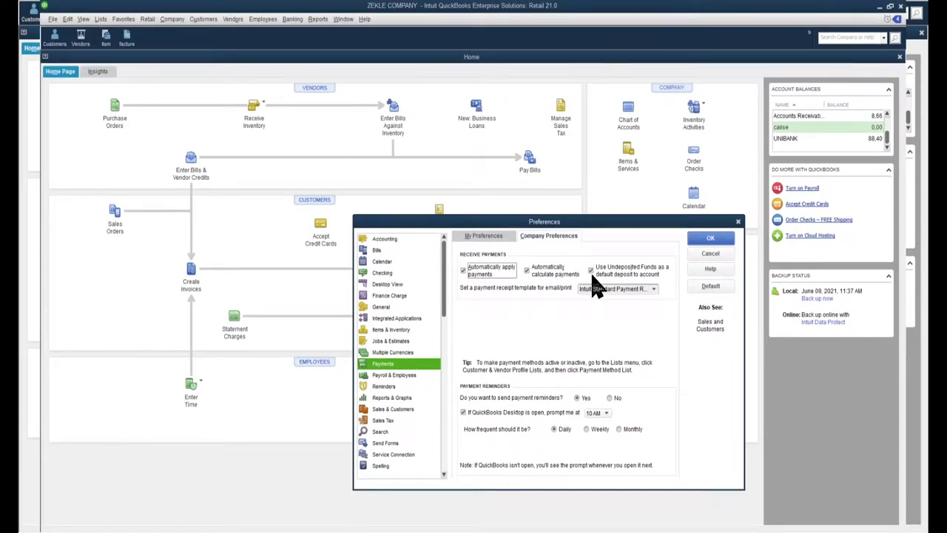
pyautogui.click(593, 273)
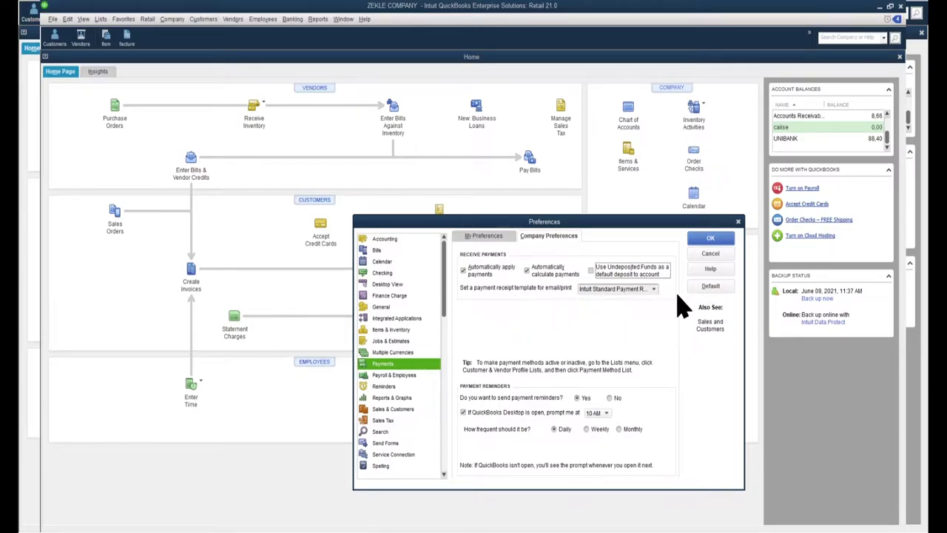
pyautogui.click(652, 290)
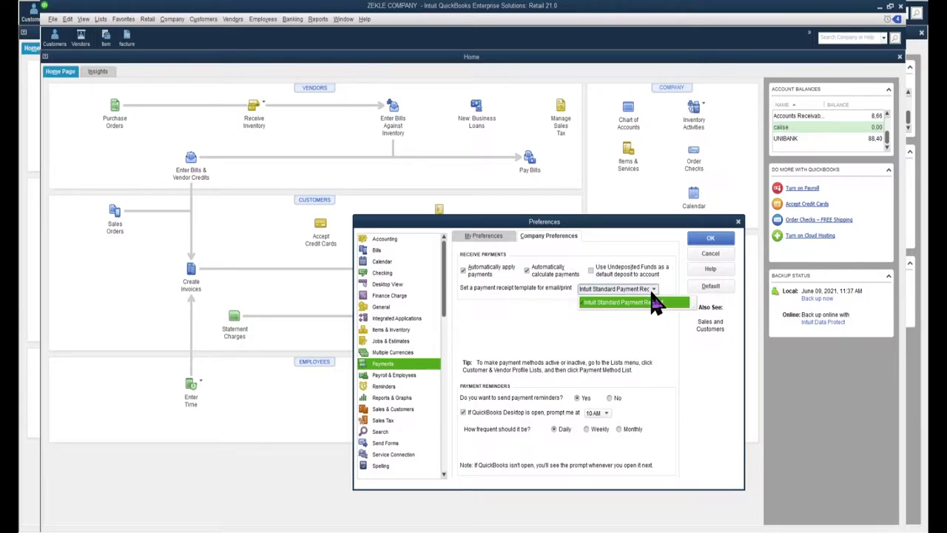
pyautogui.click(655, 303)
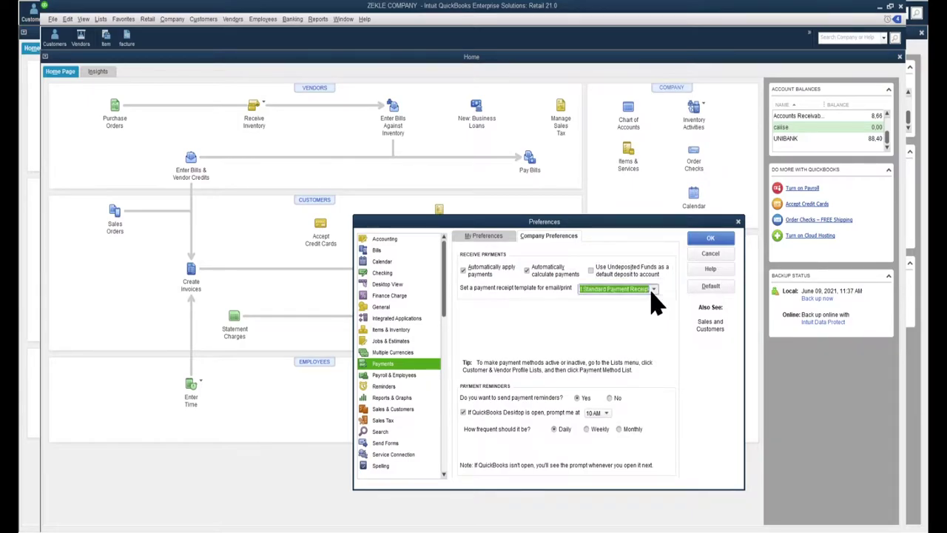
pyautogui.click(710, 241)
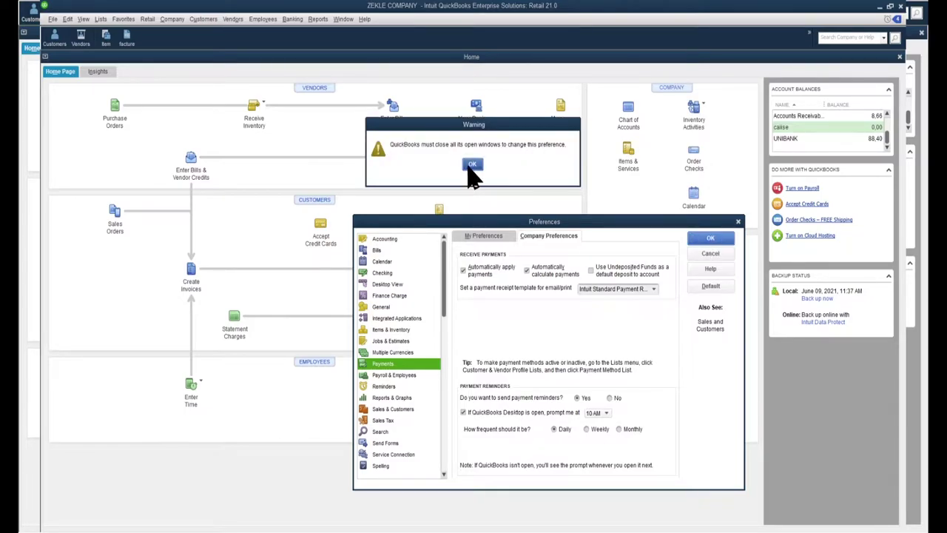
pyautogui.click(471, 165)
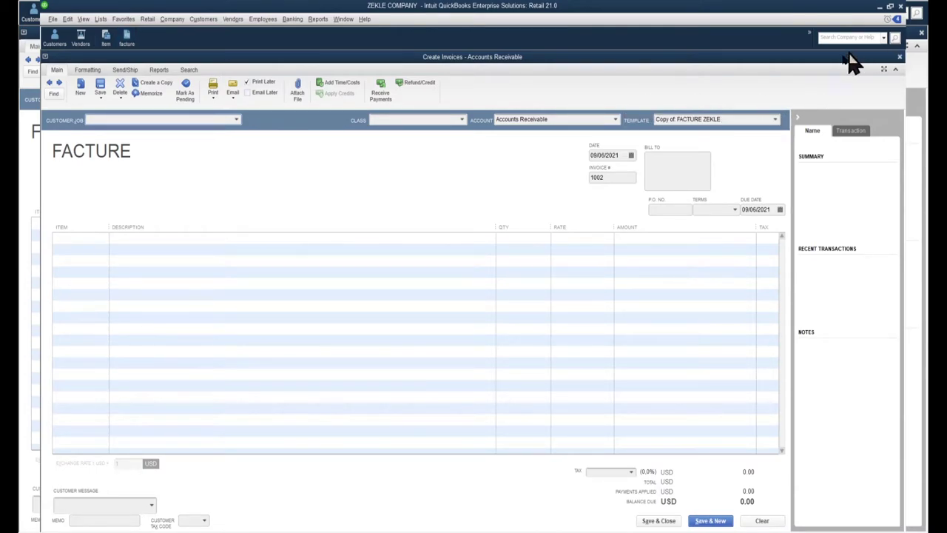
# - Review the company Payments preferences and cancel out of them, and check the blank invoice form before closing it
pyautogui.click(899, 58)
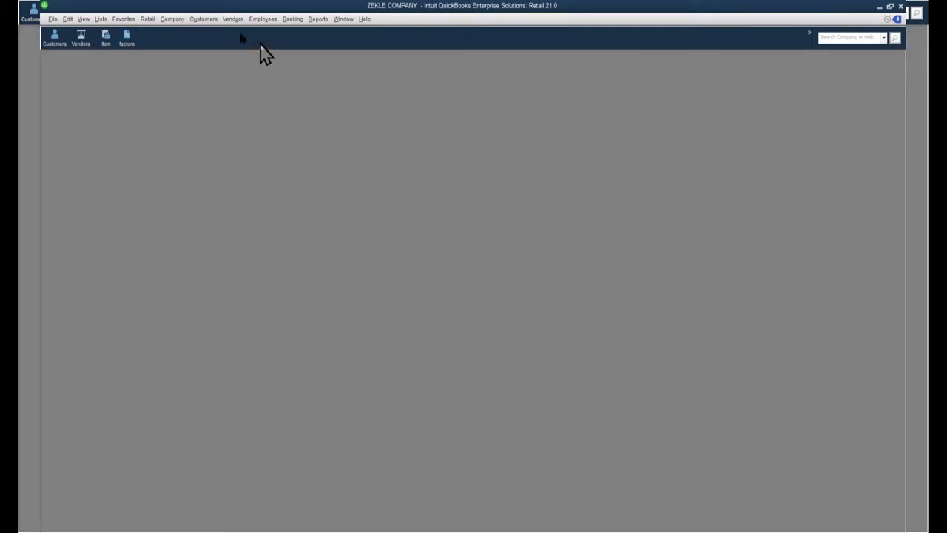
pyautogui.click(54, 23)
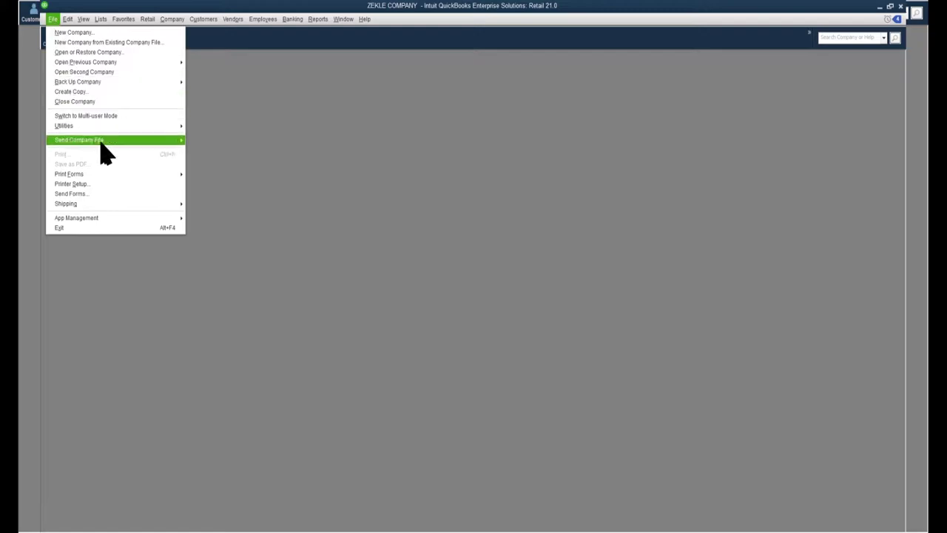
pyautogui.moveTo(67, 19)
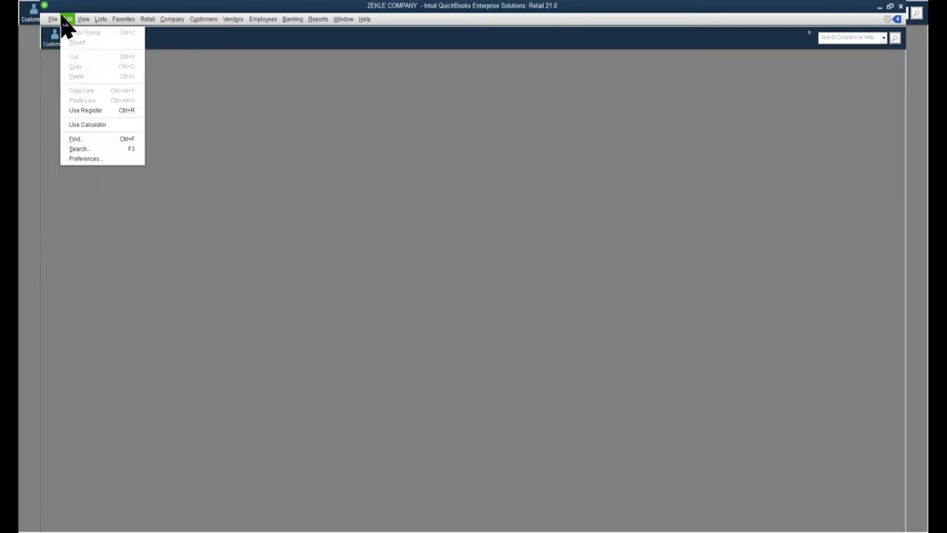
pyautogui.click(90, 160)
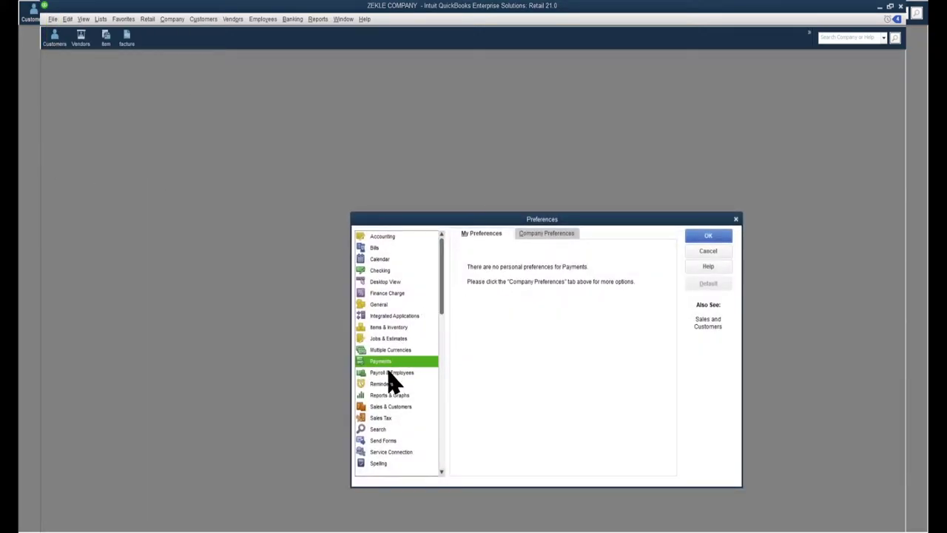
pyautogui.click(562, 235)
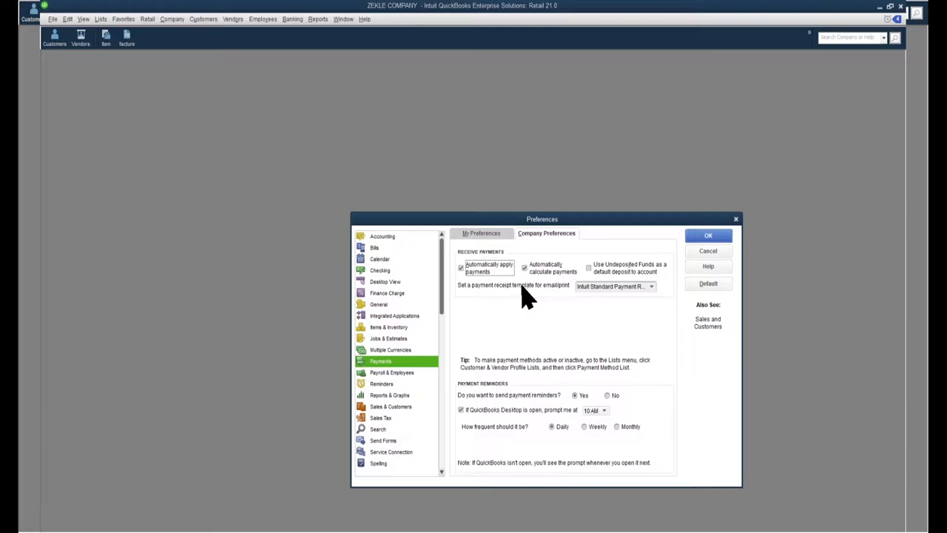
pyautogui.click(494, 236)
pyautogui.click(536, 234)
pyautogui.click(708, 251)
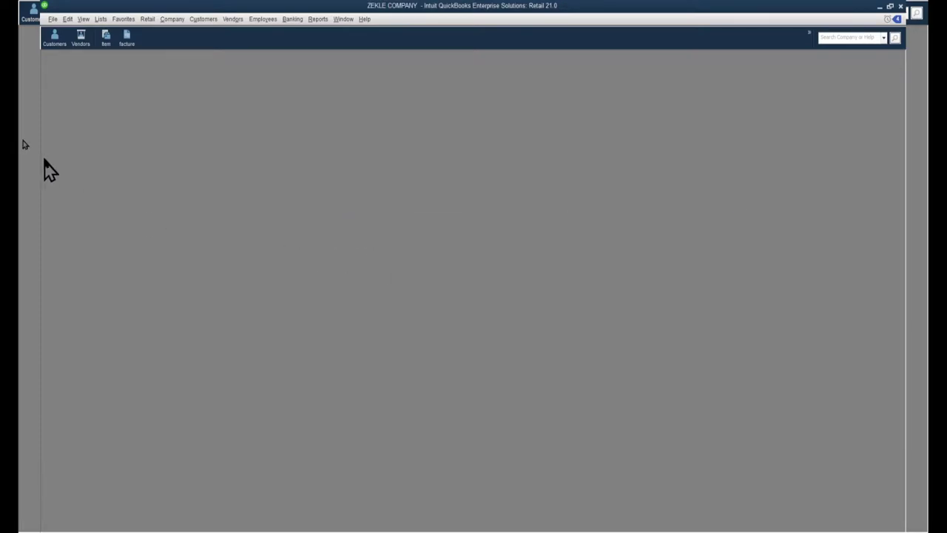
pyautogui.click(126, 38)
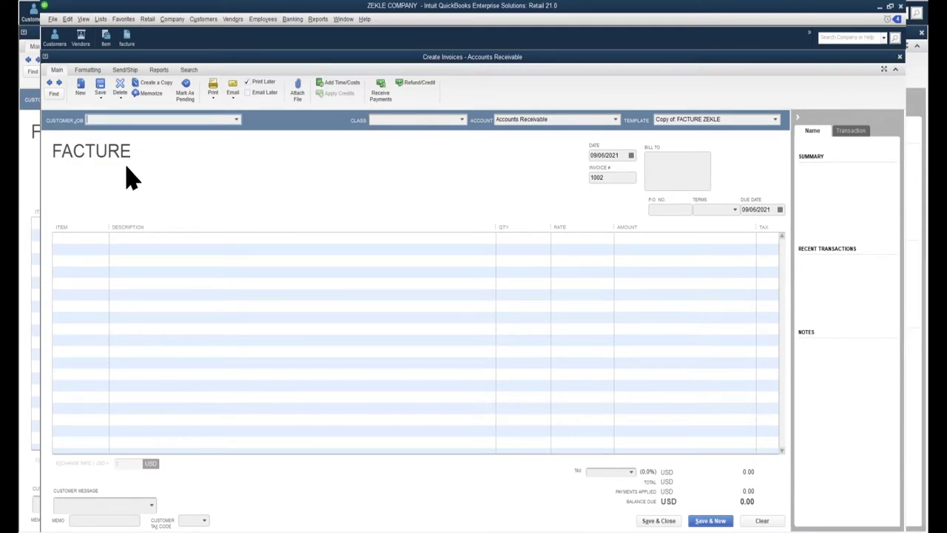
pyautogui.click(898, 58)
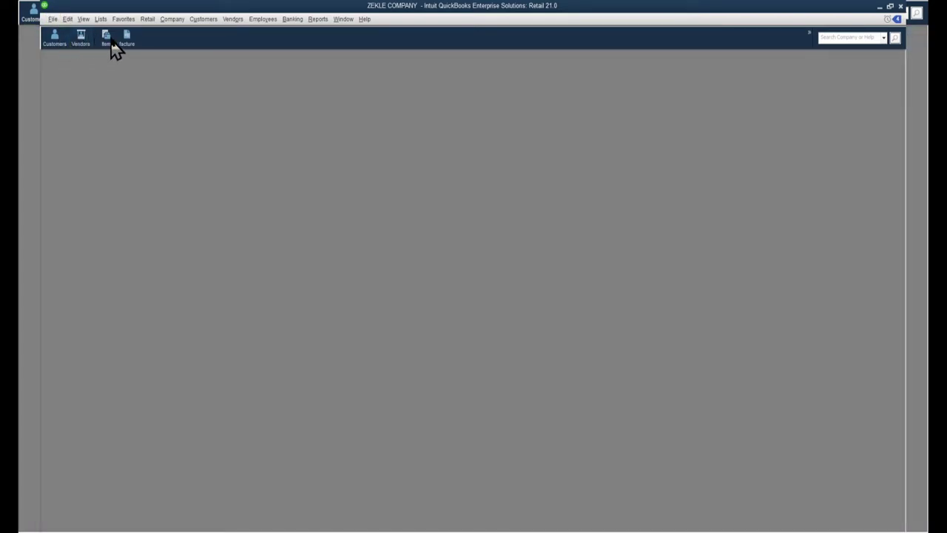
# - Record the EUR customer's payment for the open invoice with calise as the deposit account, save it, and close the customer and vendor centers
pyautogui.click(81, 40)
pyautogui.click(51, 44)
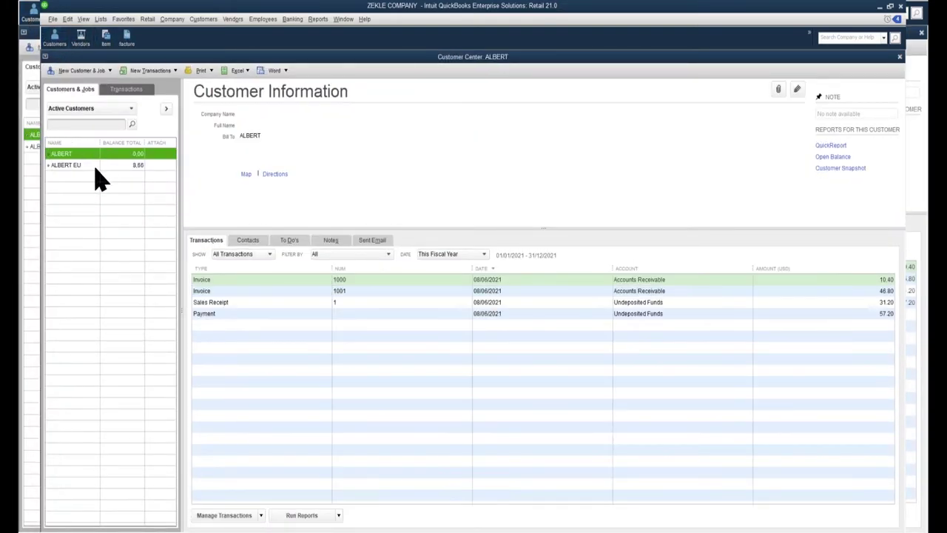
pyautogui.click(96, 166)
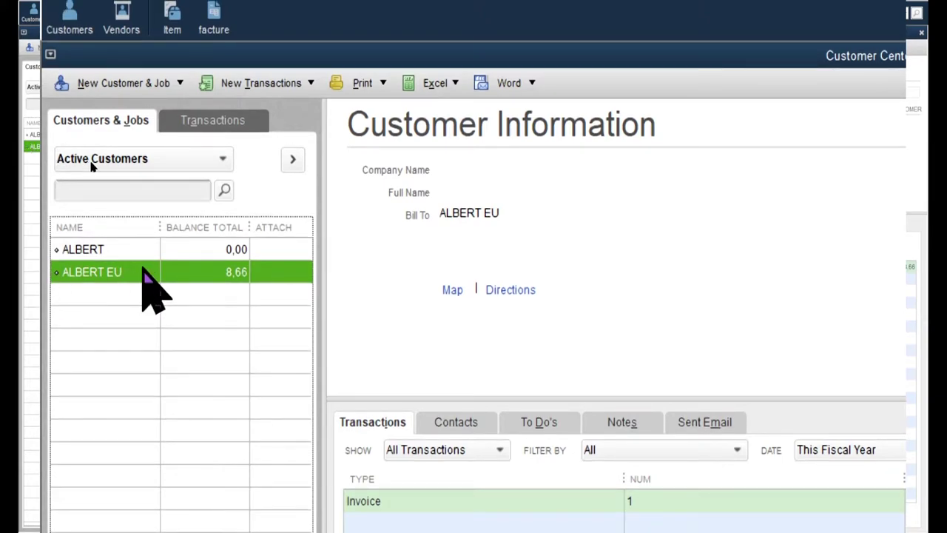
pyautogui.rightClick(134, 270)
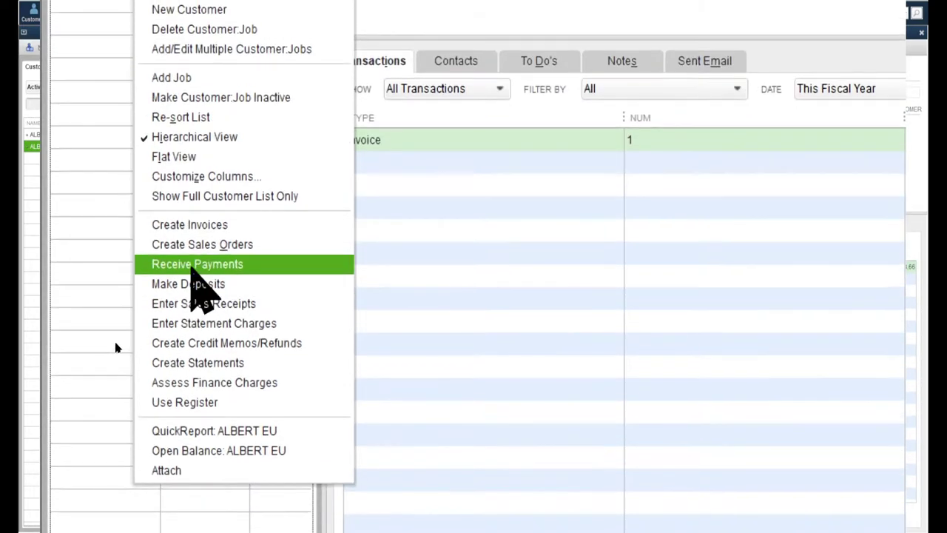
pyautogui.click(191, 265)
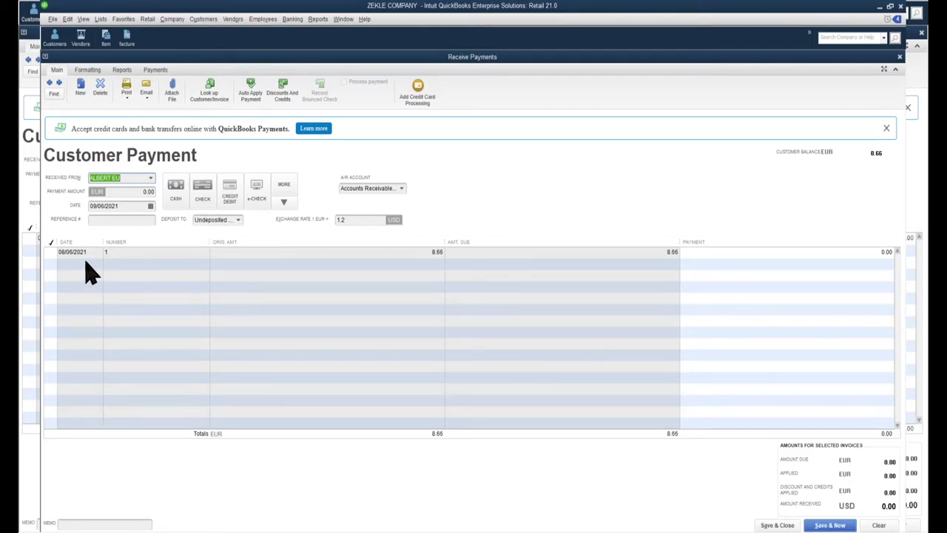
pyautogui.click(51, 253)
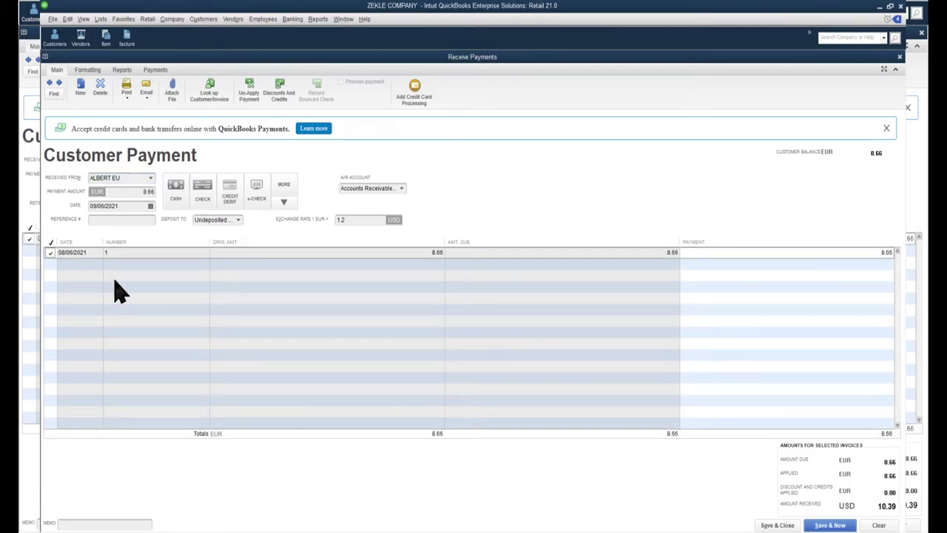
pyautogui.click(239, 222)
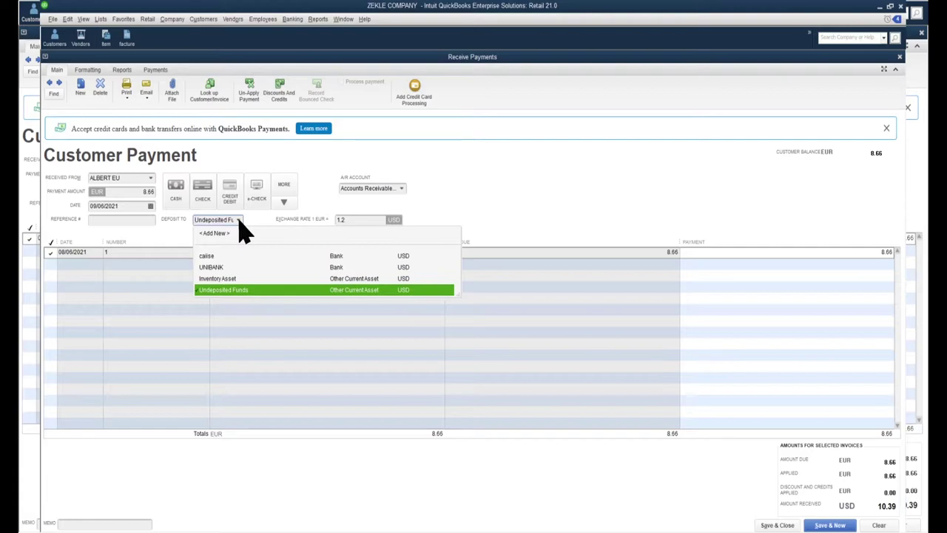
pyautogui.click(210, 257)
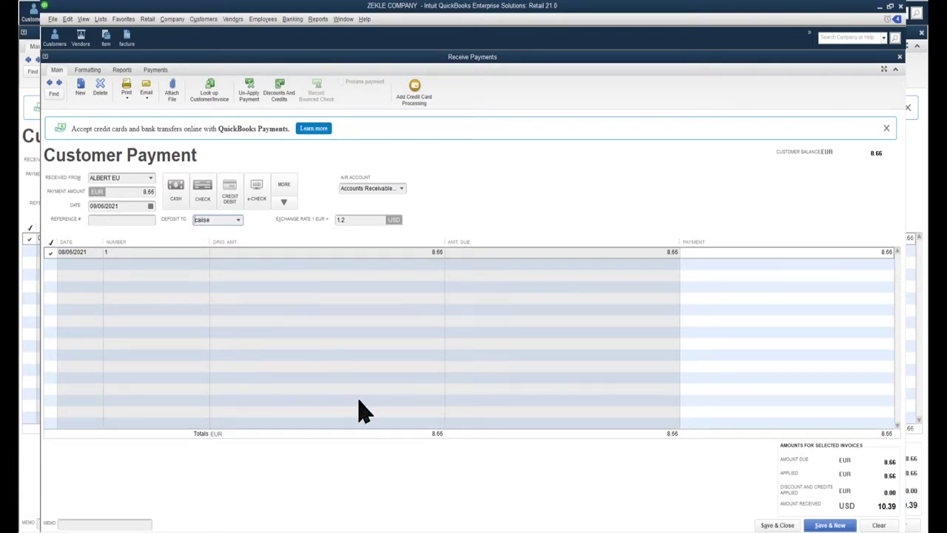
pyautogui.click(777, 525)
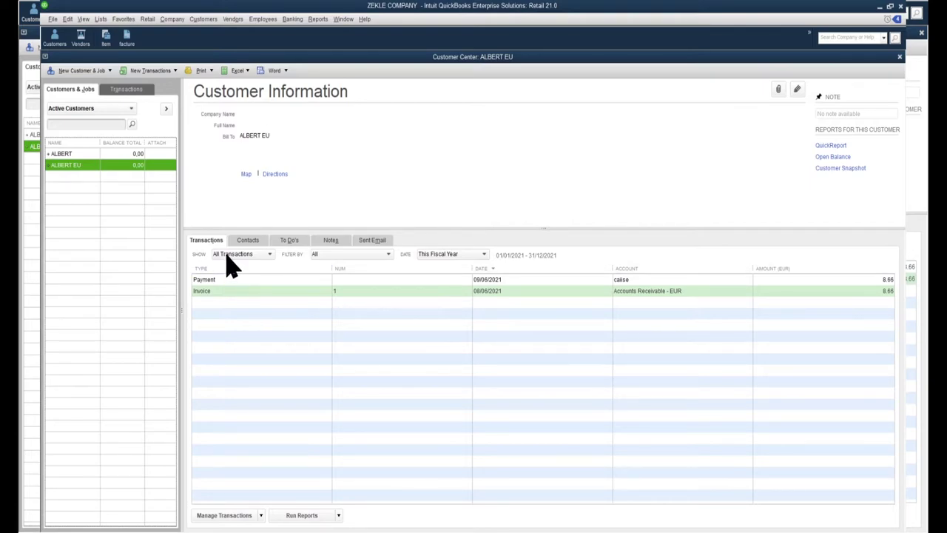
pyautogui.click(921, 36)
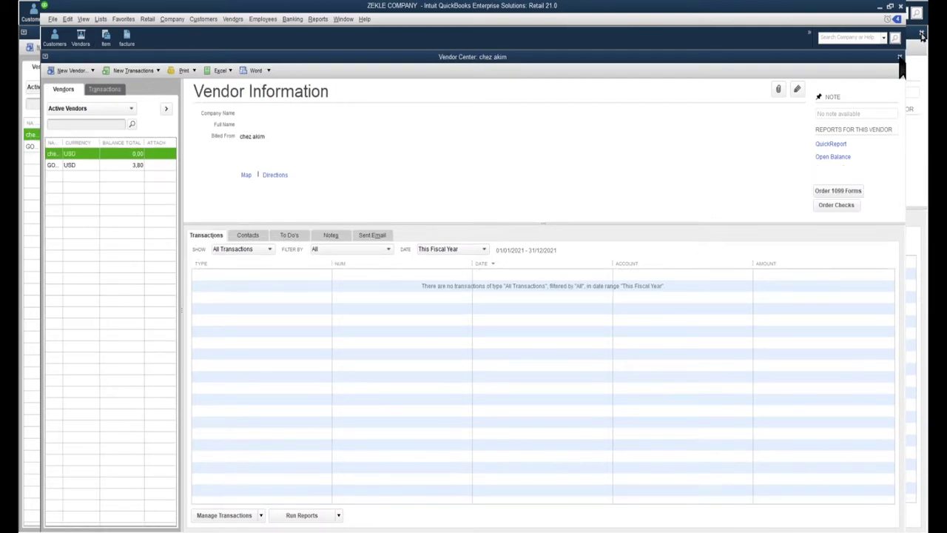
pyautogui.click(899, 57)
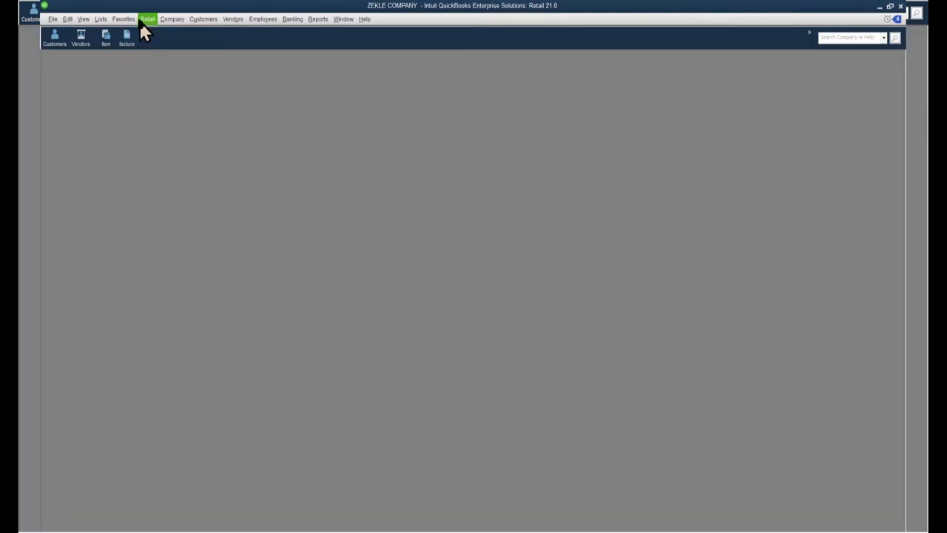
pyautogui.click(53, 18)
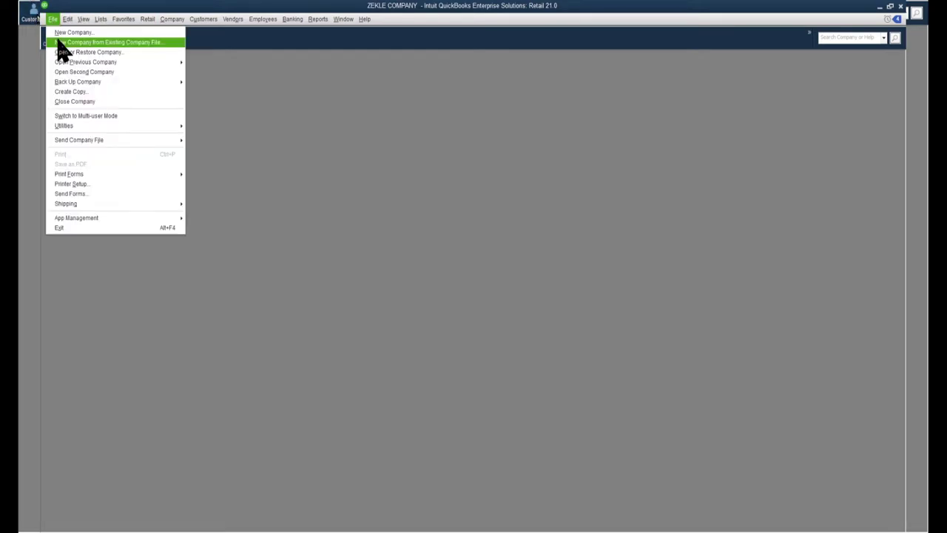
pyautogui.click(306, 114)
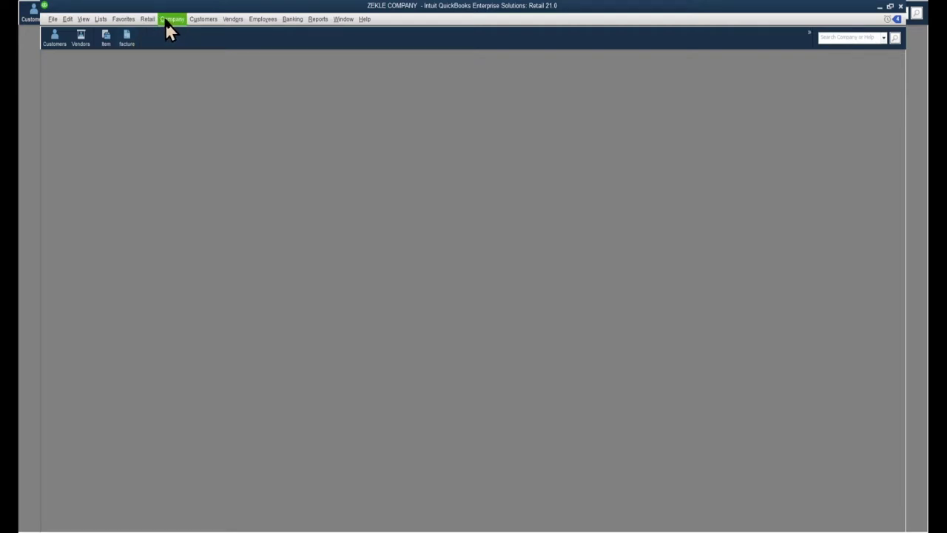
pyautogui.click(80, 45)
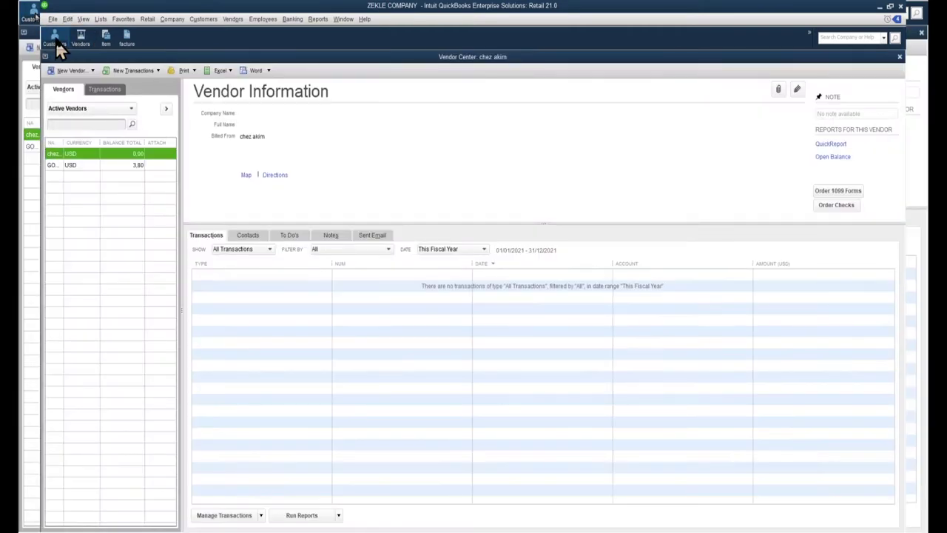
pyautogui.click(55, 39)
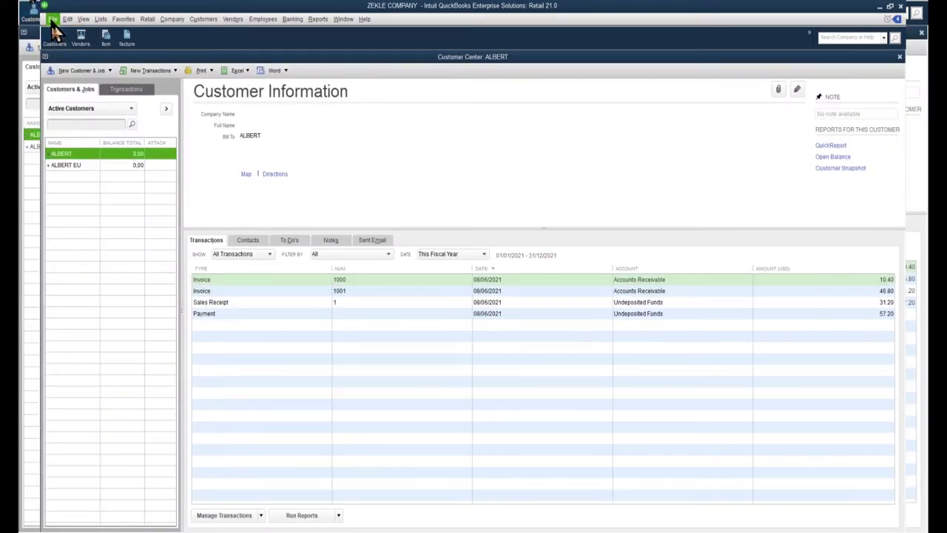
pyautogui.click(151, 19)
pyautogui.press('Escape')
pyautogui.press('Escape')
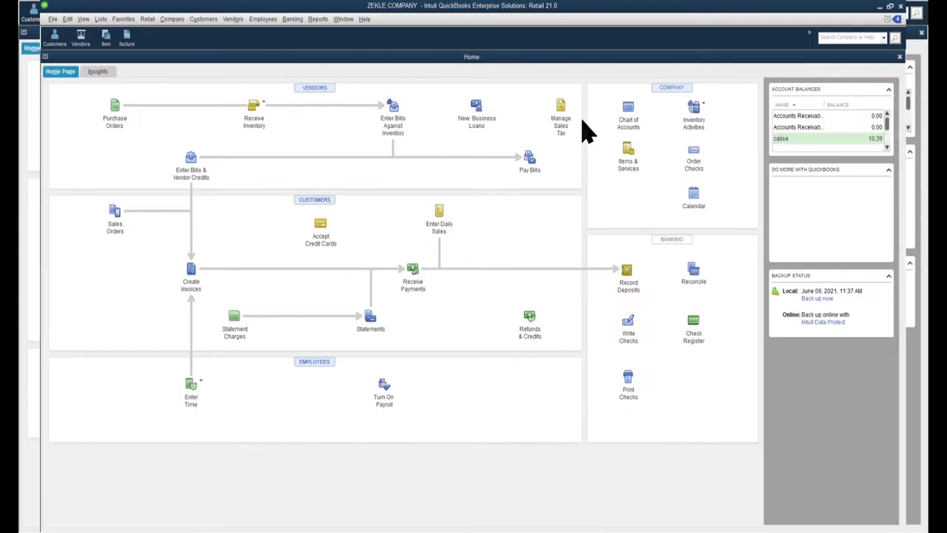
# - Open the Enter Sales Receipts window and add it to the icon bar with the label vente cash
pyautogui.click(436, 224)
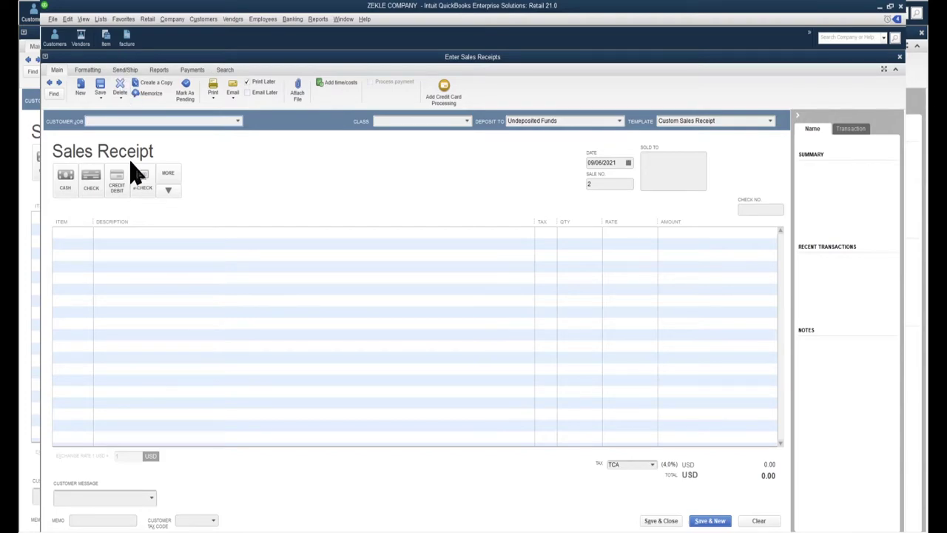
pyautogui.click(83, 20)
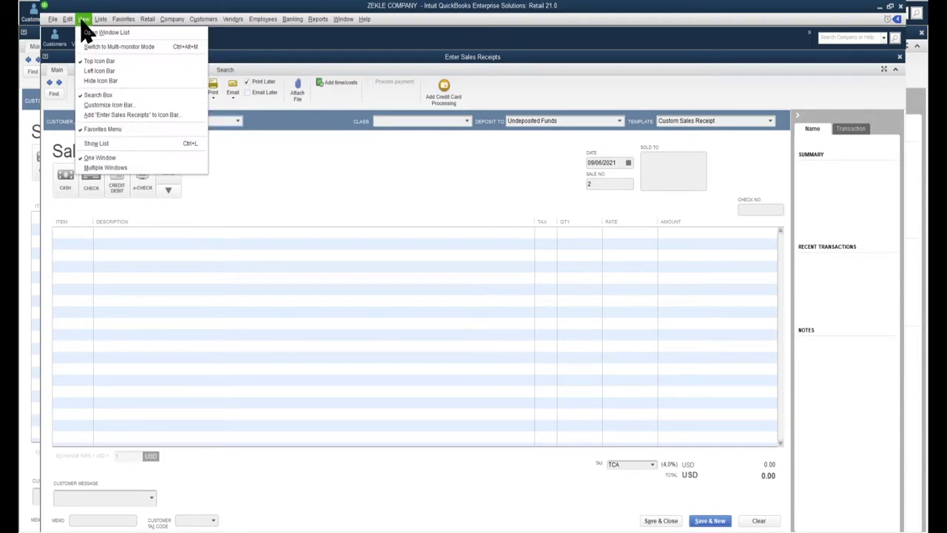
pyautogui.click(105, 115)
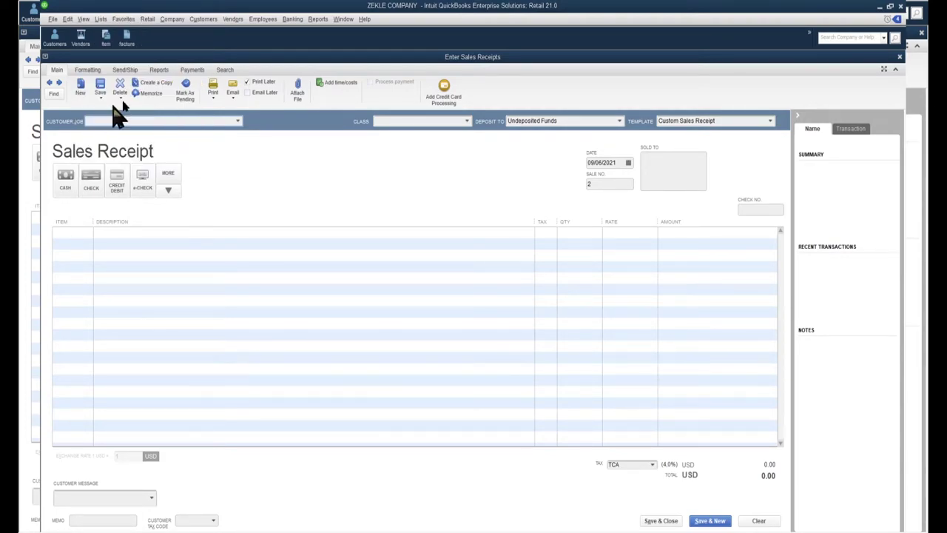
pyautogui.moveTo(750, 176); pyautogui.dragTo(220, 187)
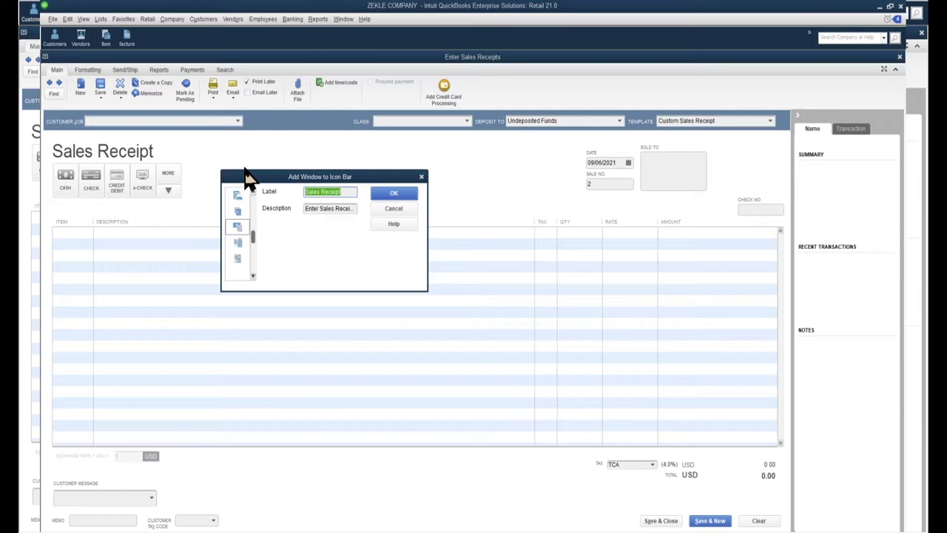
pyautogui.write('vente cash')
pyautogui.click(393, 194)
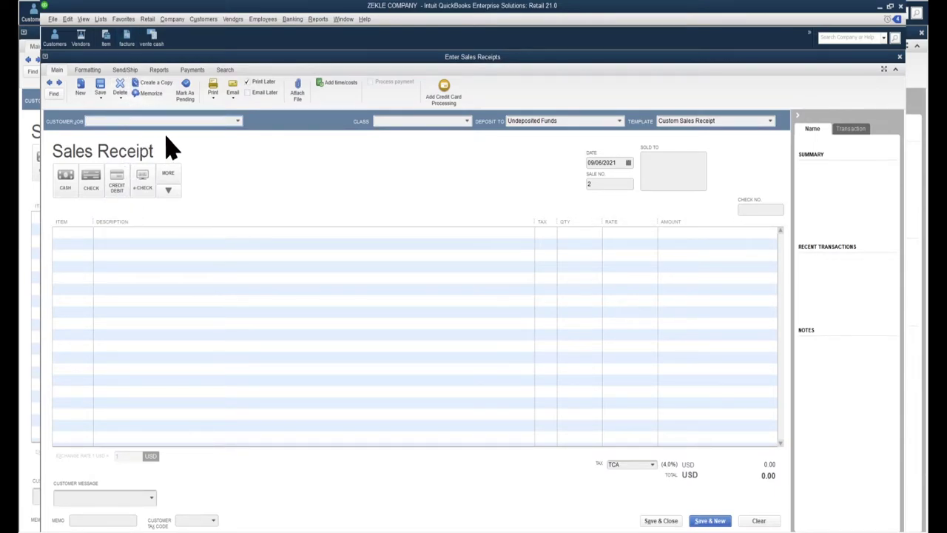
# - Enter a sales receipt for the LETTRE item with calise as the deposit account, and save it to start a new receipt
pyautogui.click(74, 236)
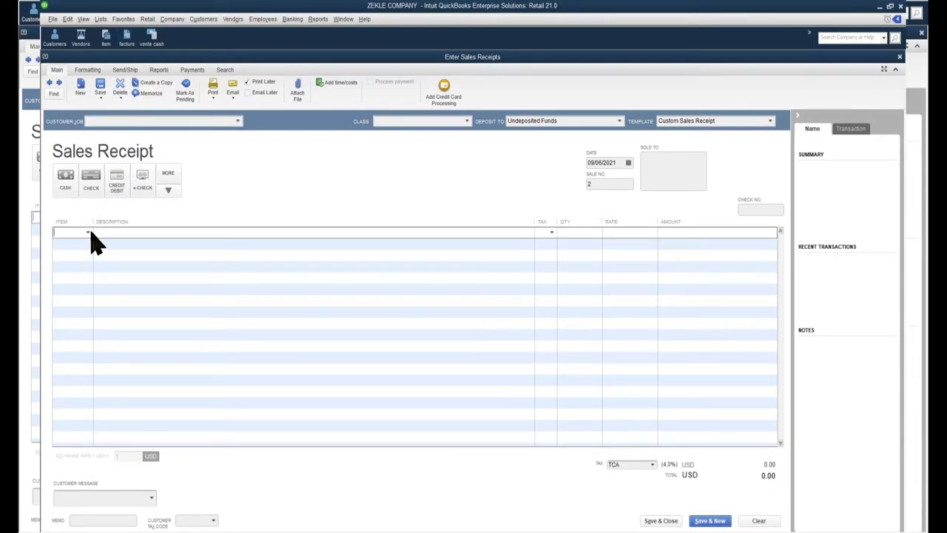
pyautogui.click(88, 233)
pyautogui.click(78, 282)
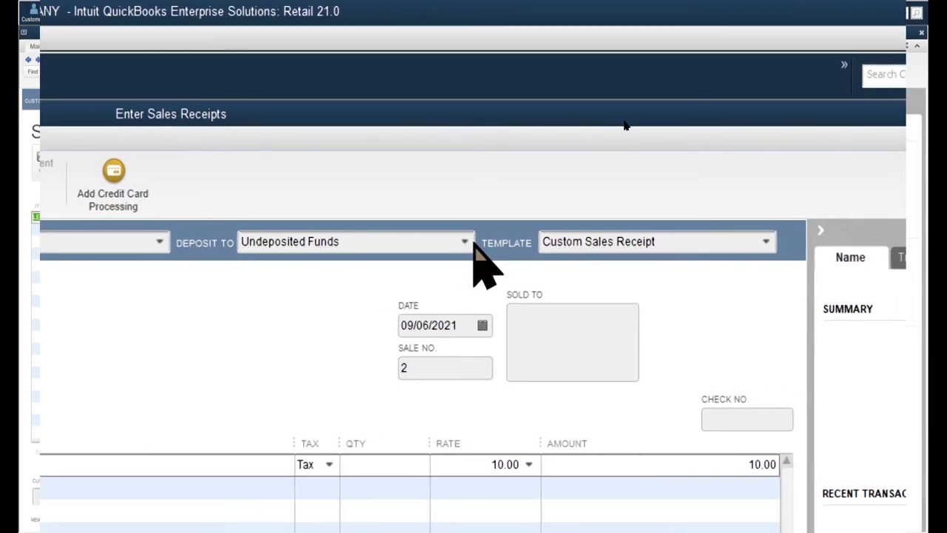
pyautogui.click(466, 242)
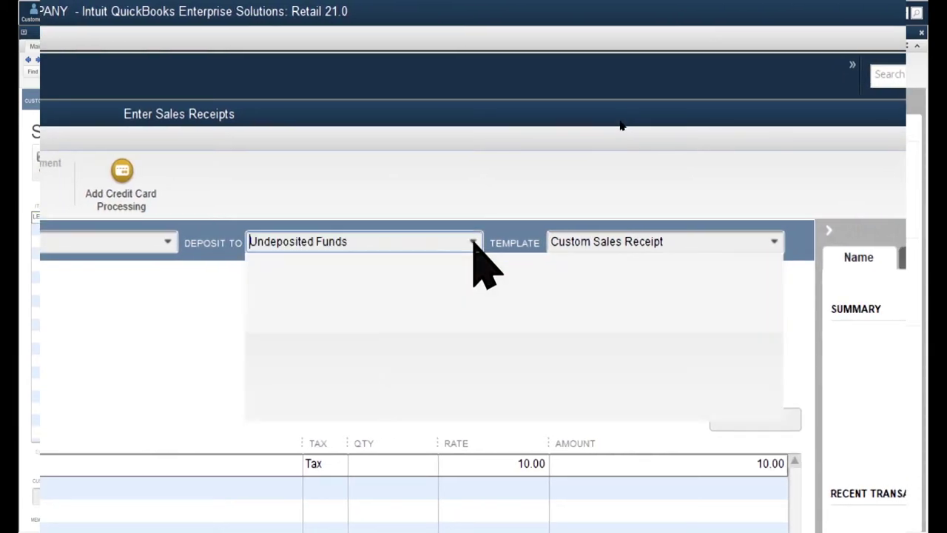
pyautogui.click(474, 243)
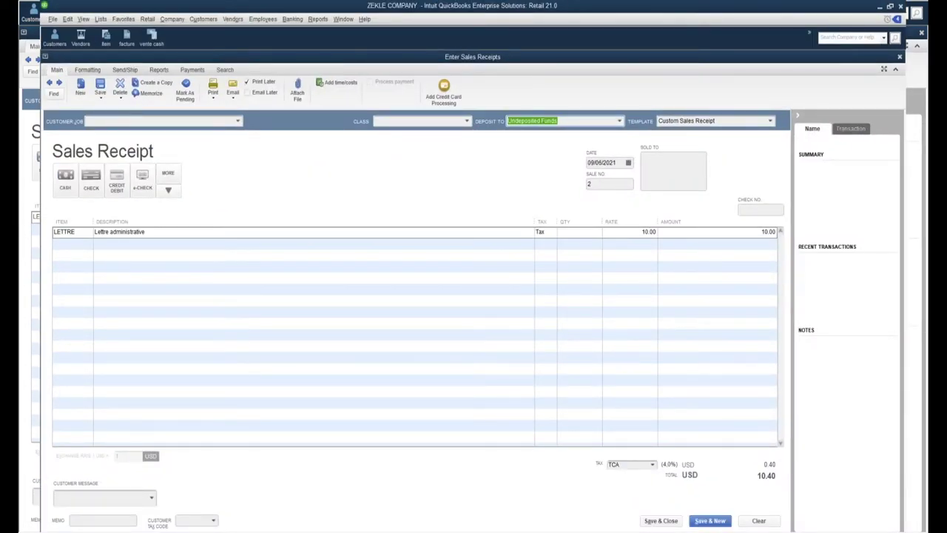
pyautogui.click(619, 124)
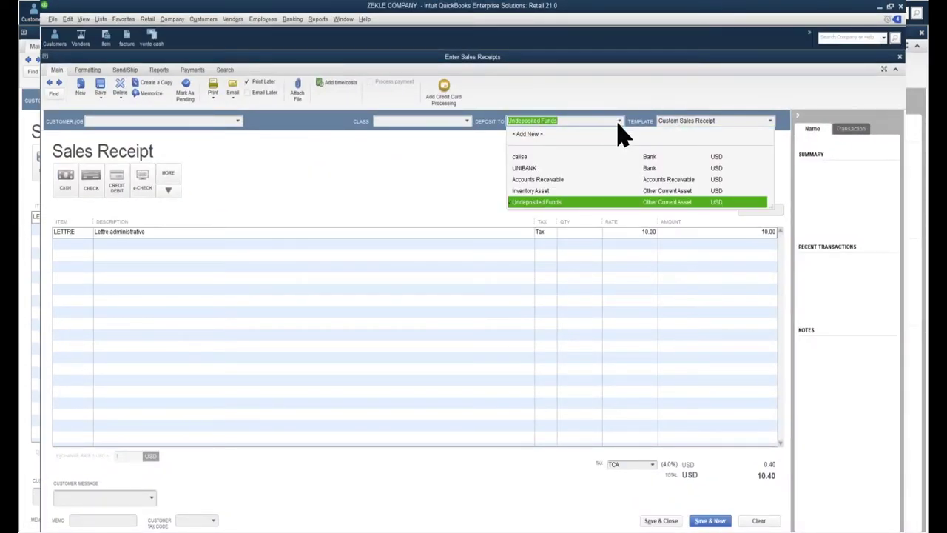
pyautogui.click(525, 157)
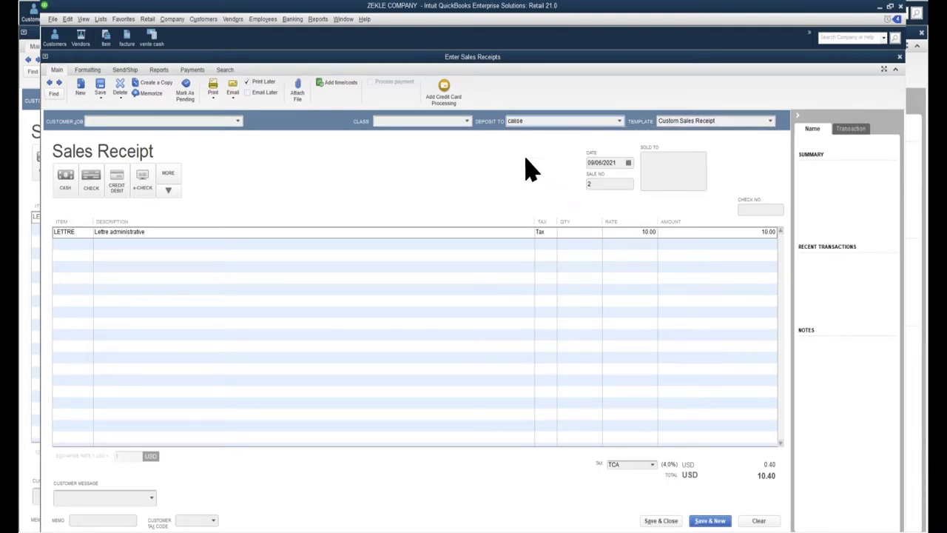
pyautogui.click(712, 521)
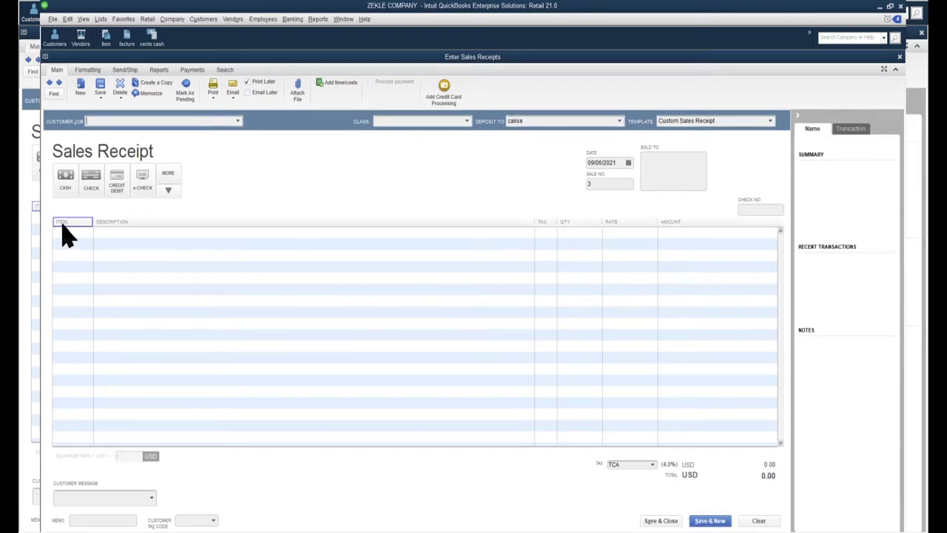
# - Close the blank sales receipt, then enter a new sales receipt for the pantalon item and save and close it
pyautogui.click(661, 521)
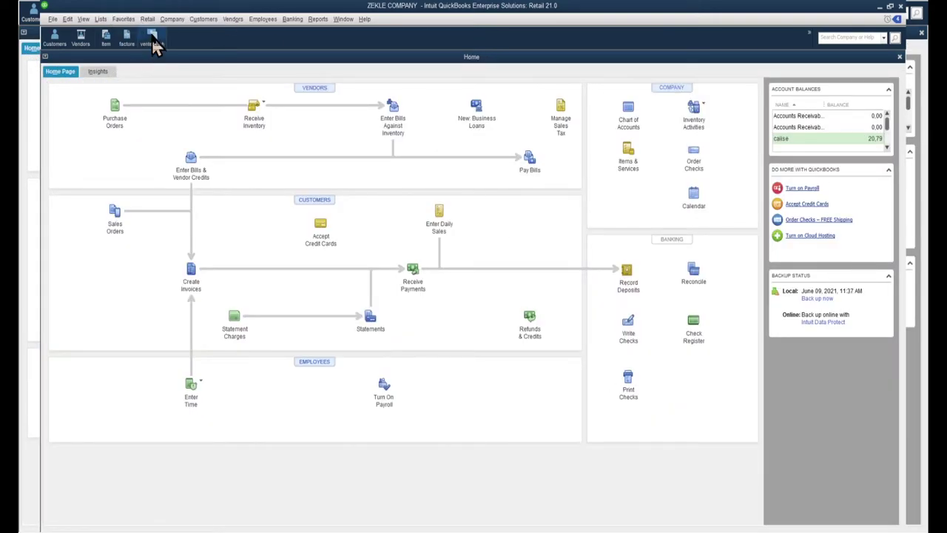
pyautogui.click(151, 37)
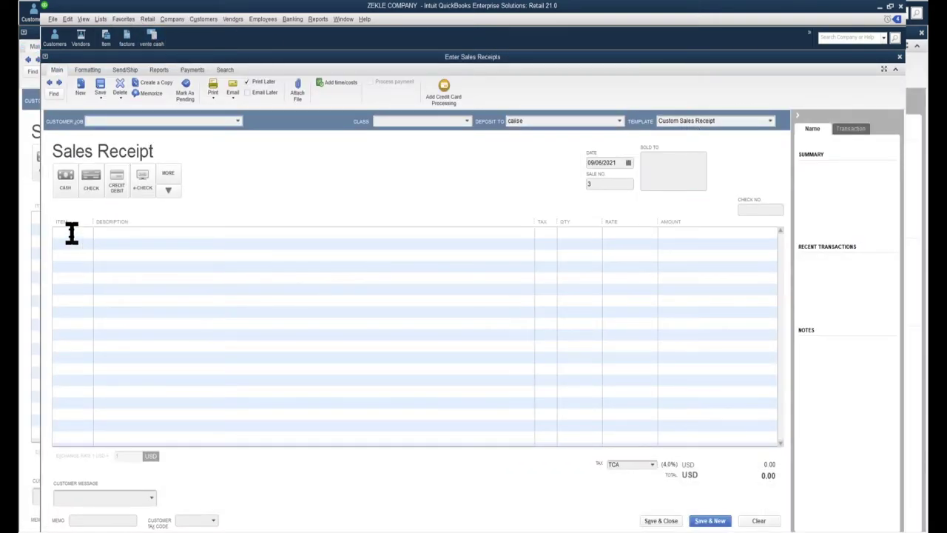
pyautogui.click(71, 233)
pyautogui.write('pantalon')
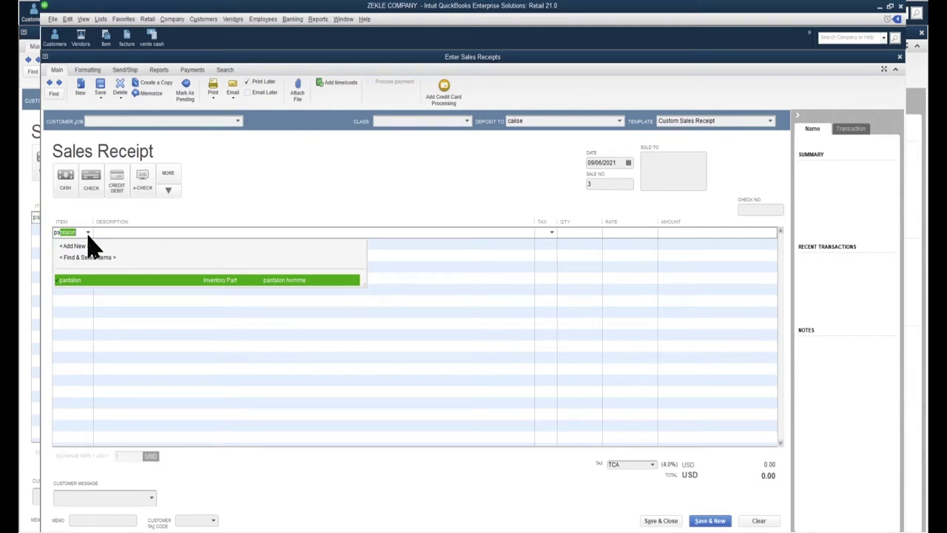
pyautogui.press('Tab')
pyautogui.press('Tab')
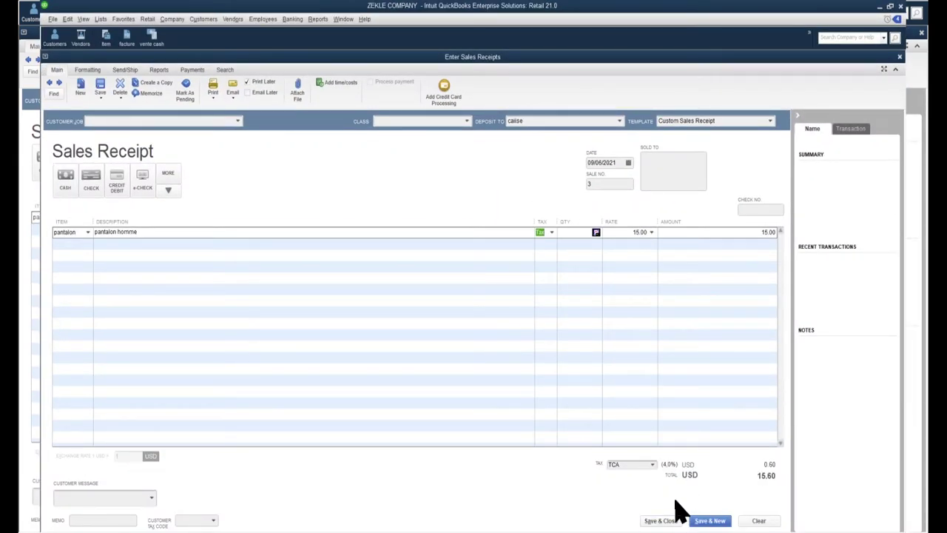
pyautogui.click(666, 520)
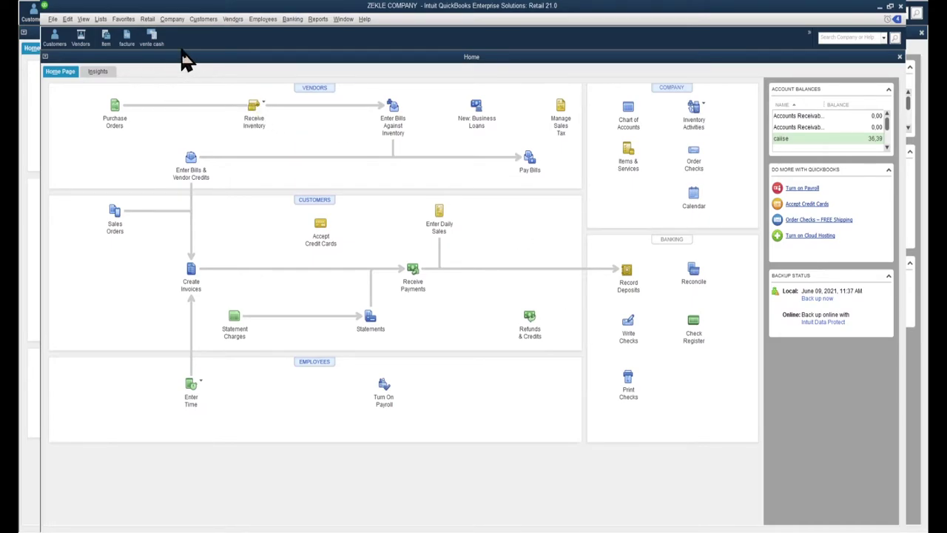
# - Open the Chart of Accounts, add it to the icon bar with the label Accnt, and close the list
pyautogui.click(101, 23)
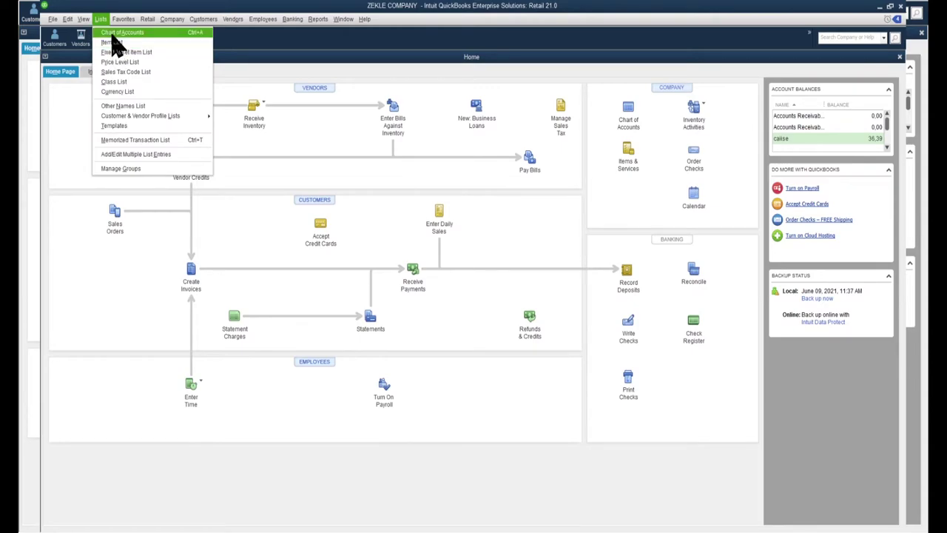
pyautogui.click(115, 35)
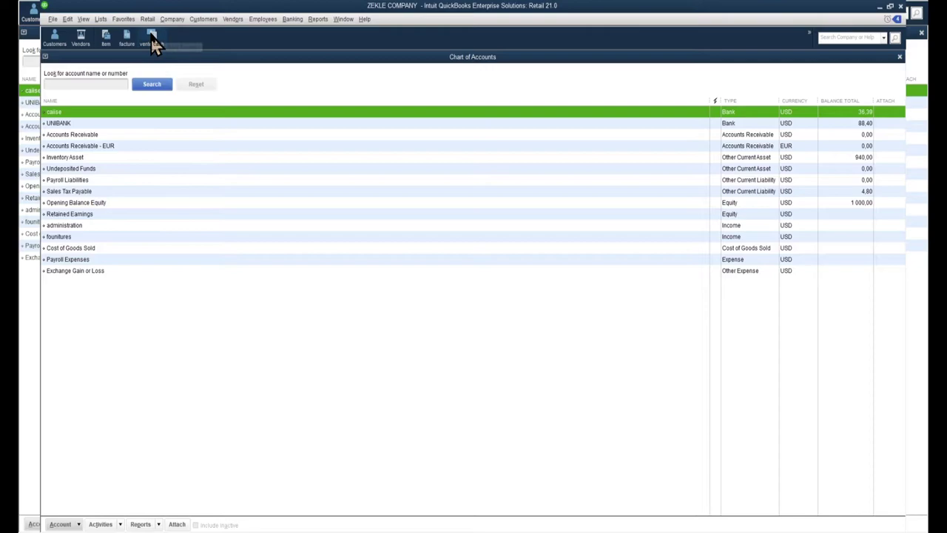
pyautogui.click(68, 20)
pyautogui.moveTo(82, 21)
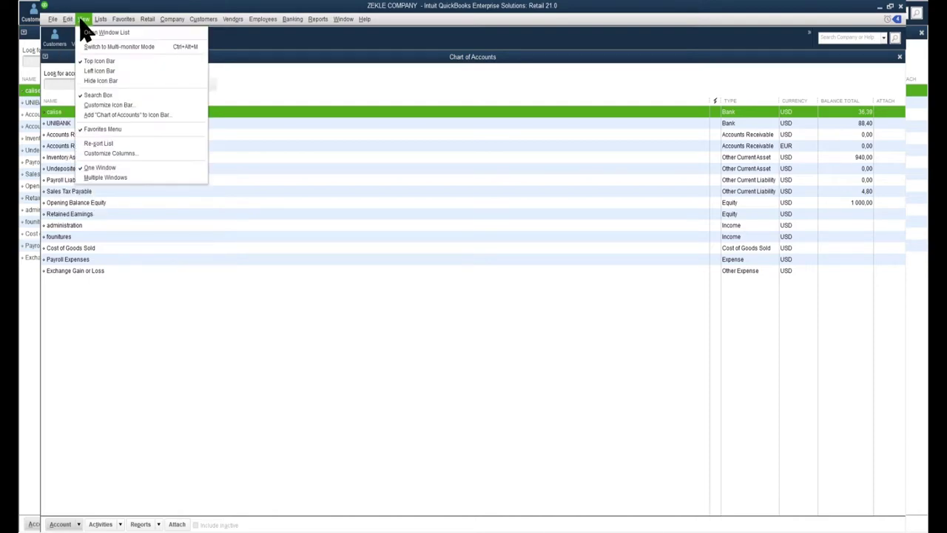
pyautogui.click(111, 114)
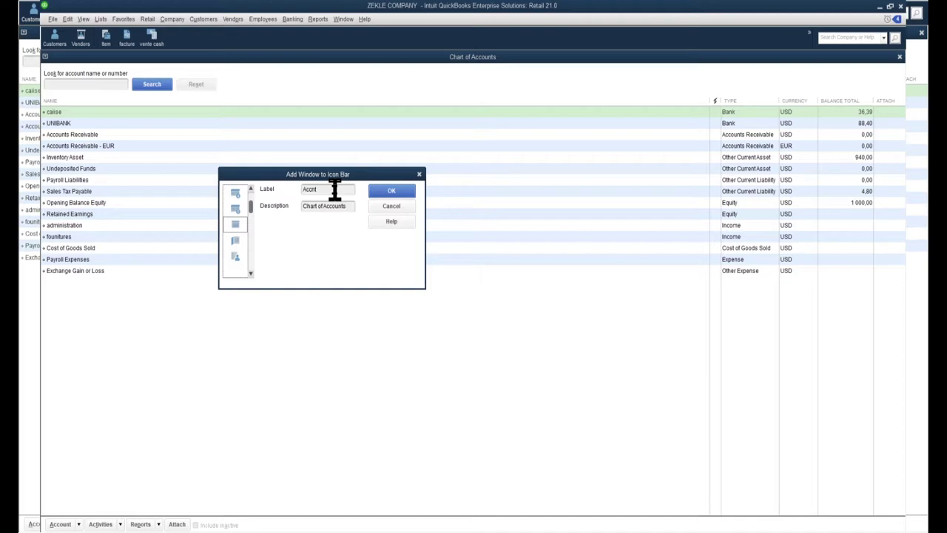
pyautogui.click(383, 194)
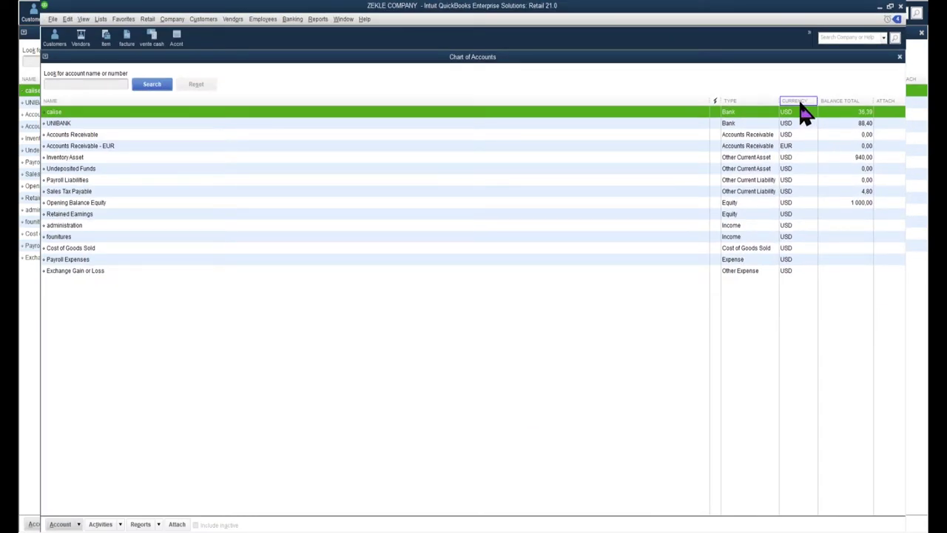
pyautogui.click(899, 59)
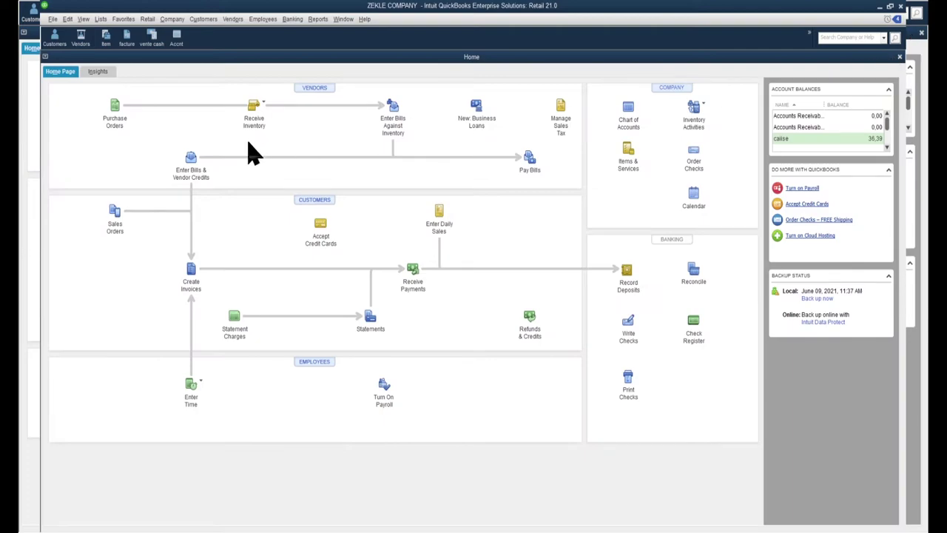
# - Open the Transfer Funds form and set the transfer from calise to UNIBANK
pyautogui.click(54, 37)
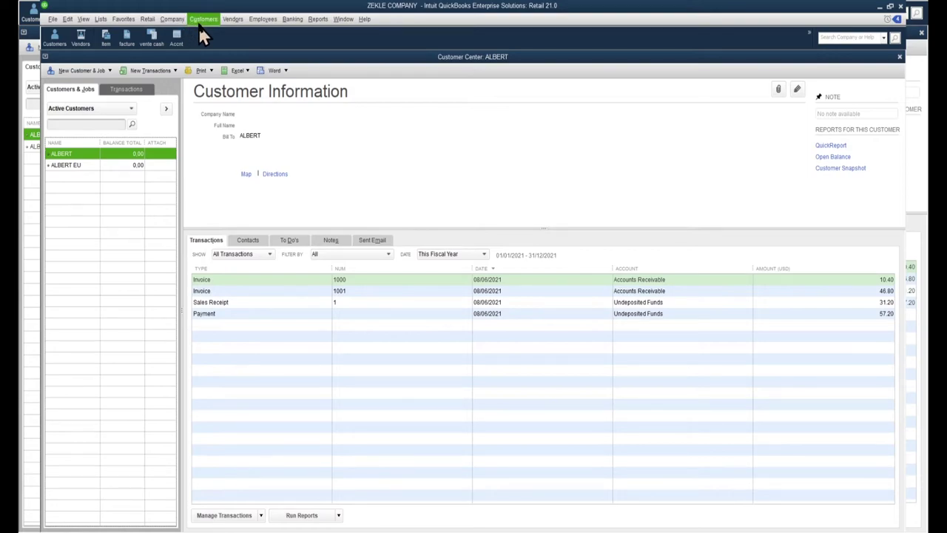
pyautogui.click(290, 20)
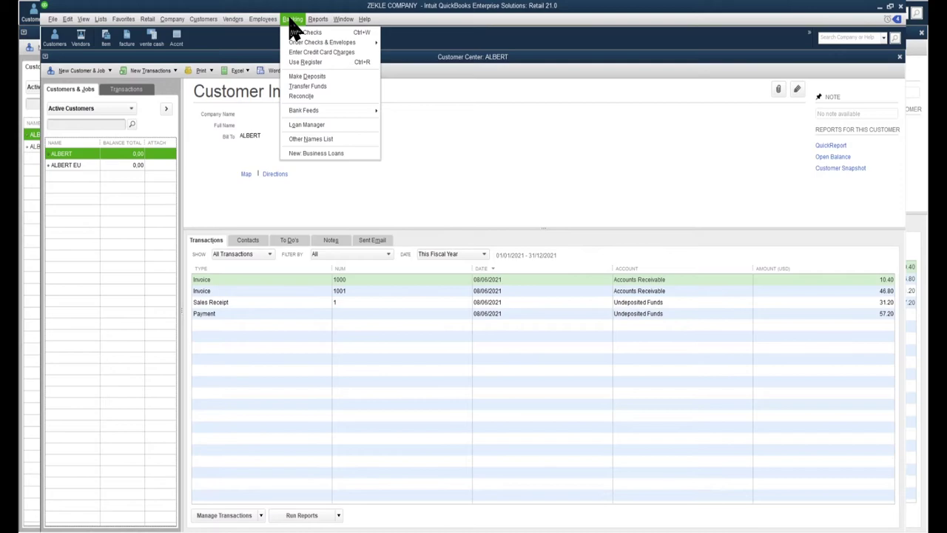
pyautogui.moveTo(318, 21)
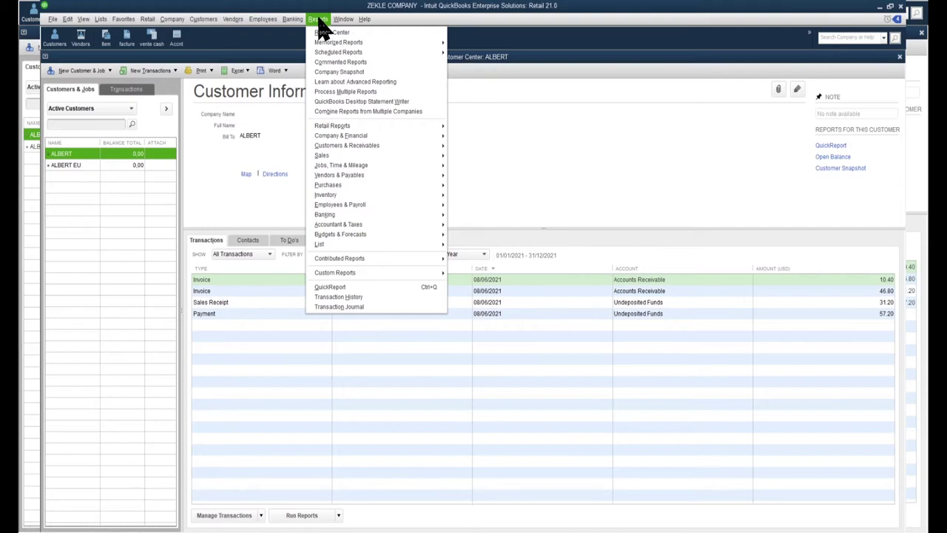
pyautogui.moveTo(296, 22)
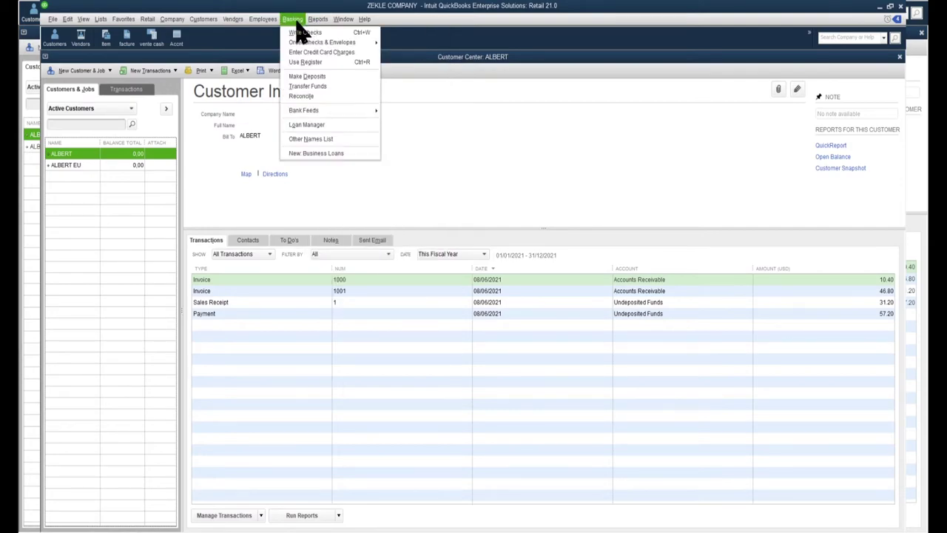
pyautogui.click(311, 87)
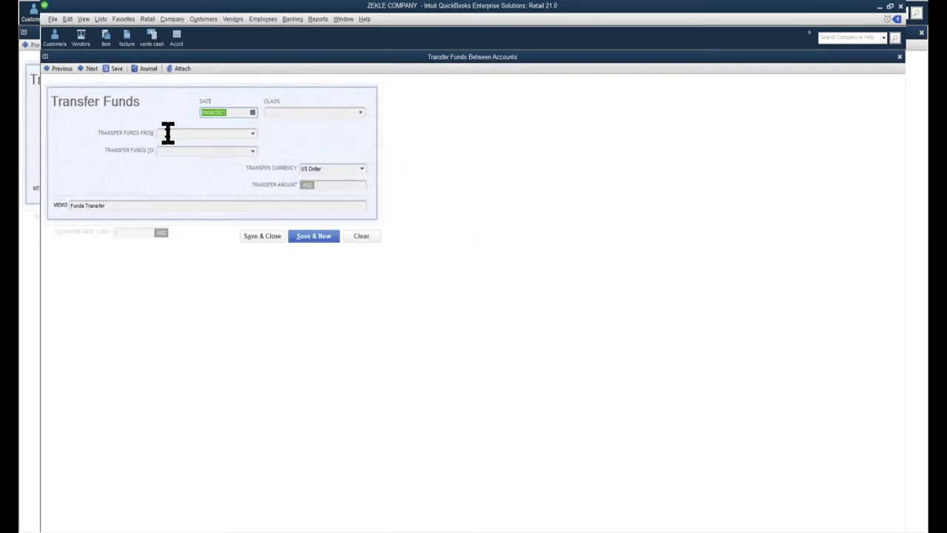
pyautogui.click(212, 134)
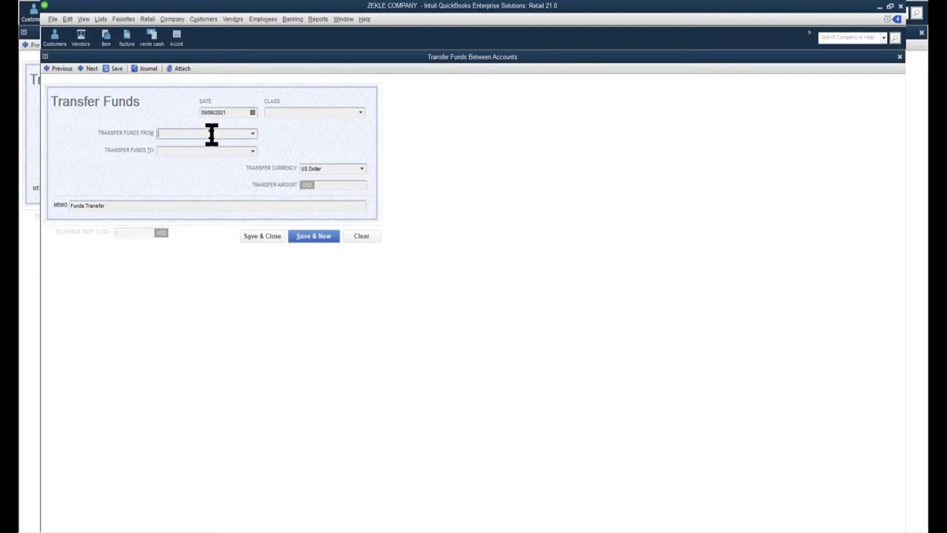
pyautogui.click(252, 134)
pyautogui.click(171, 169)
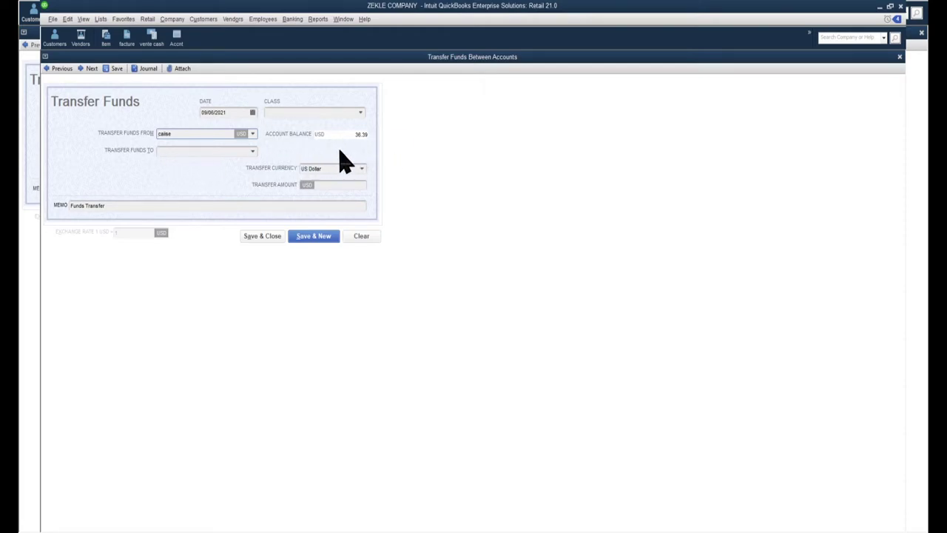
pyautogui.click(254, 153)
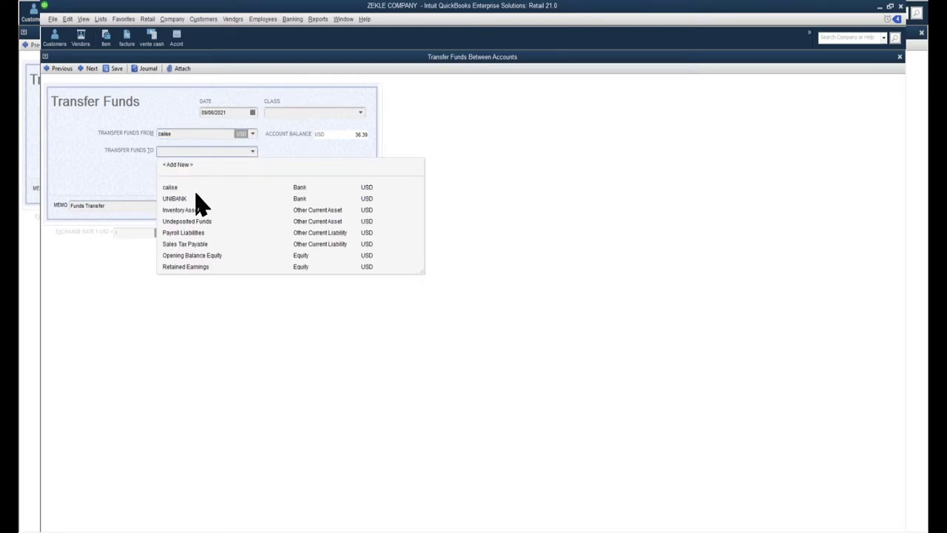
pyautogui.click(180, 198)
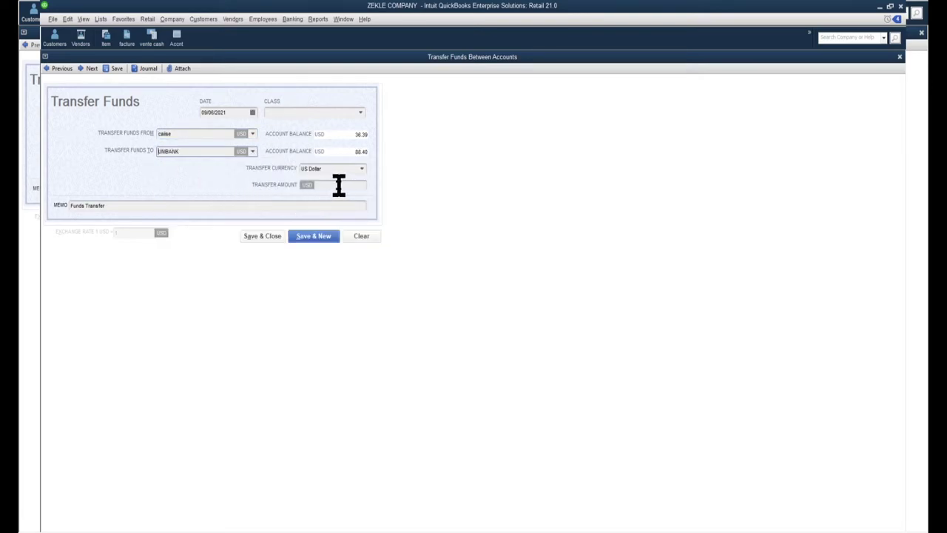
# - Set the transfer amount to 20 USD and the memo to "transfert à la banque unibank", and save and close the transfer
pyautogui.click(333, 186)
pyautogui.click(333, 185)
pyautogui.write('20')
pyautogui.moveTo(121, 203); pyautogui.dragTo(40, 196)
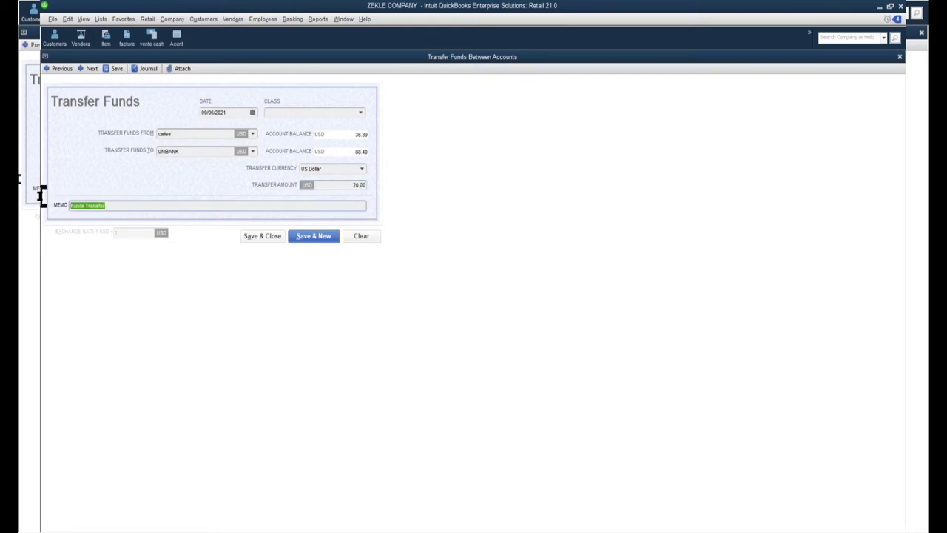
pyautogui.write('transfer')
pyautogui.write('t à la banque unibank')
pyautogui.click(256, 236)
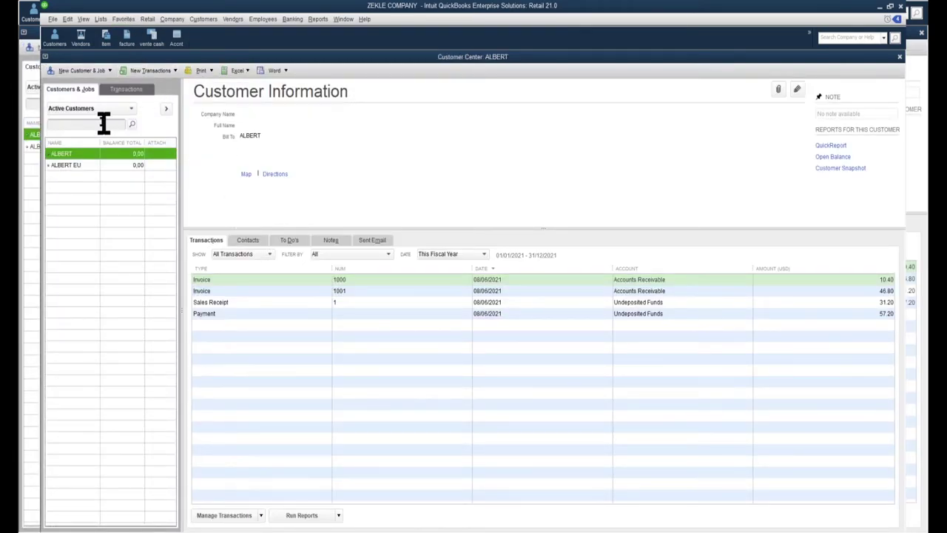
# - Check the calise and UNIBANK balances in the Chart of Accounts, and close it and the Customer Center
pyautogui.click(177, 37)
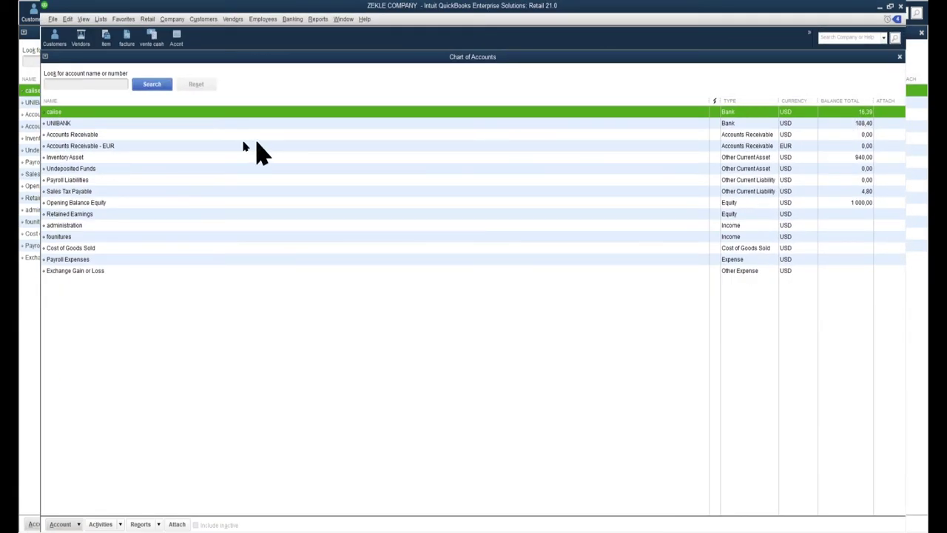
pyautogui.click(65, 124)
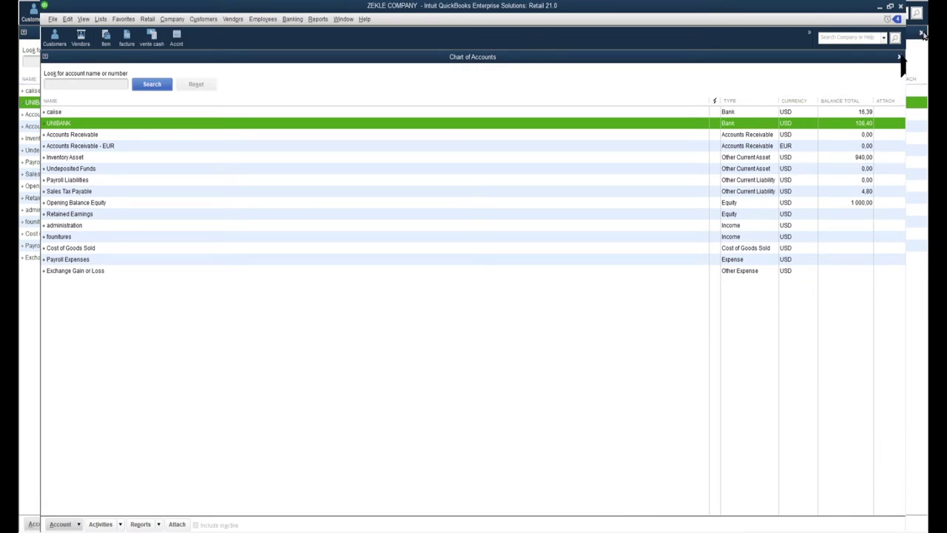
pyautogui.click(921, 34)
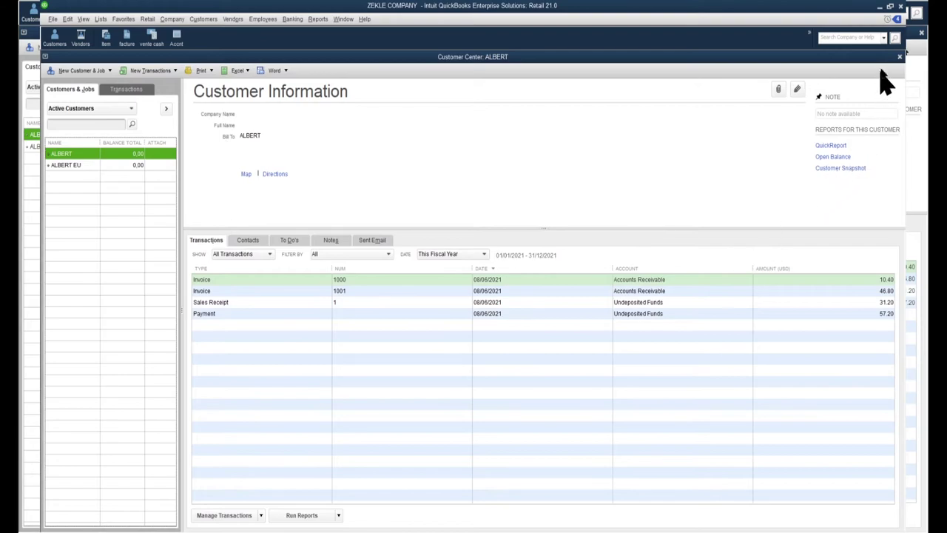
pyautogui.click(900, 56)
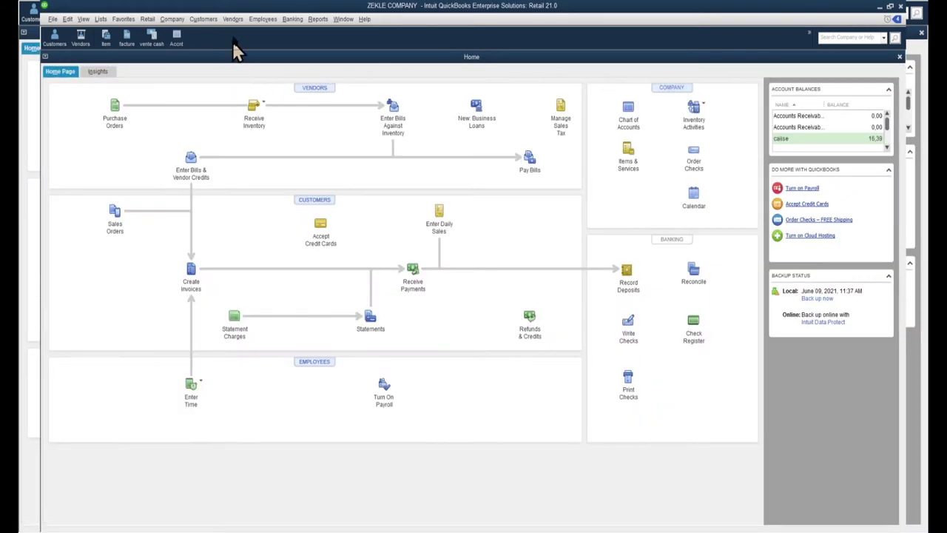
# - Start a check drawn on the UNIBANK account, turn off the default-accounts message for the future, and go to the check's expense lines
pyautogui.click(291, 21)
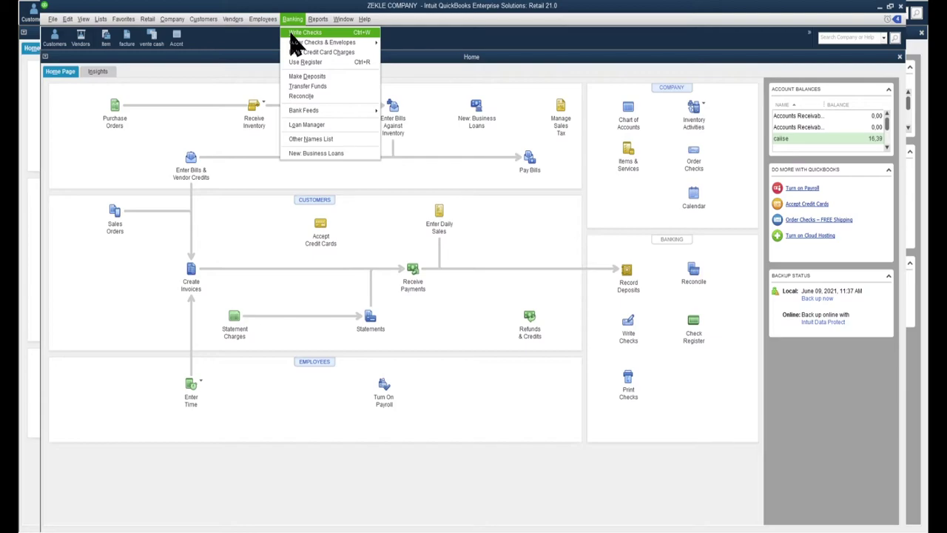
pyautogui.click(292, 36)
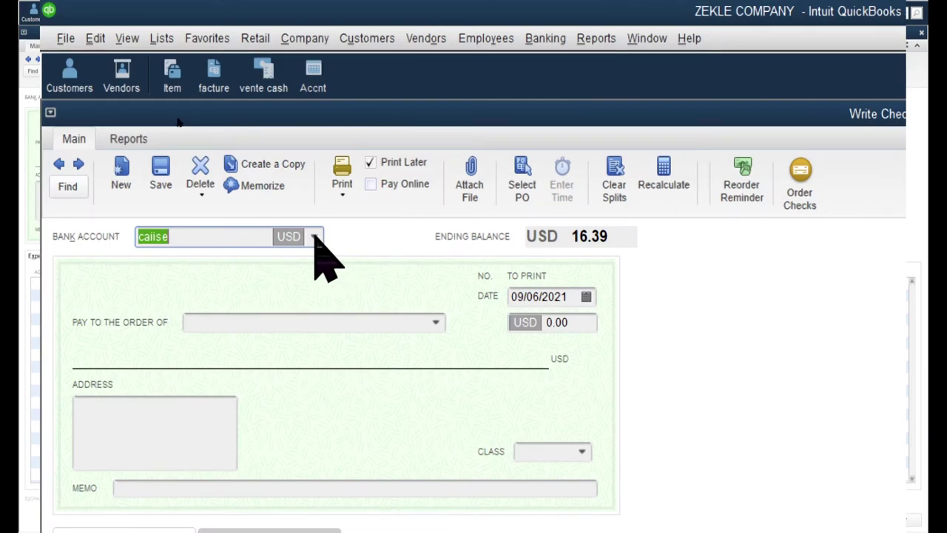
pyautogui.click(312, 237)
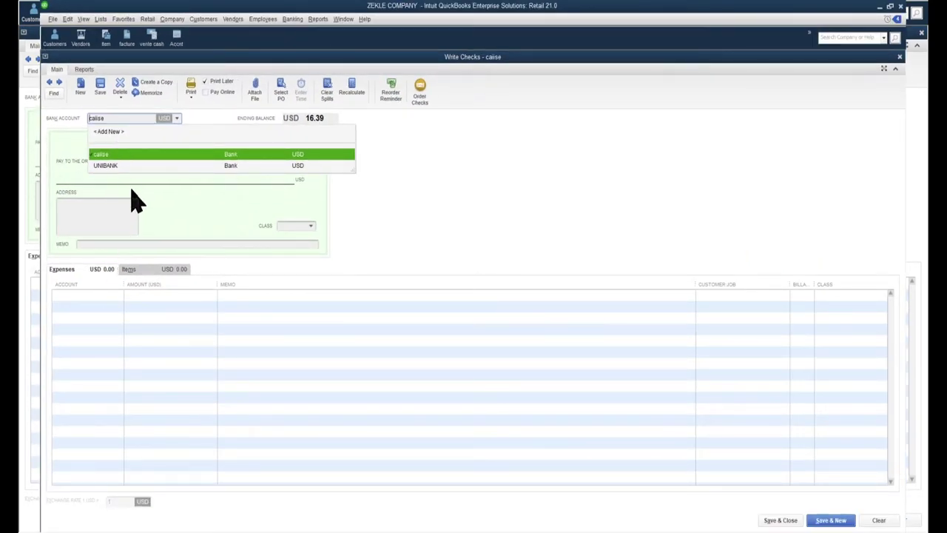
pyautogui.click(116, 213)
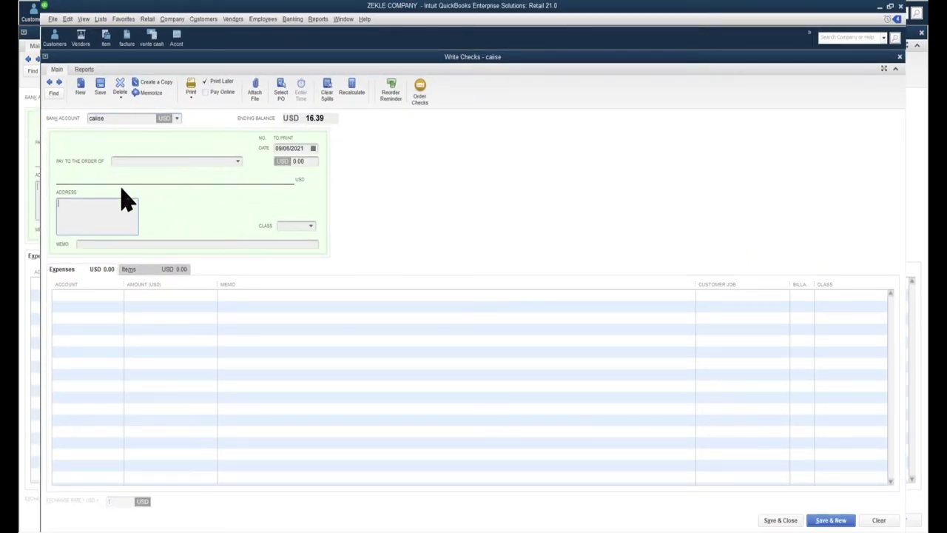
pyautogui.click(176, 118)
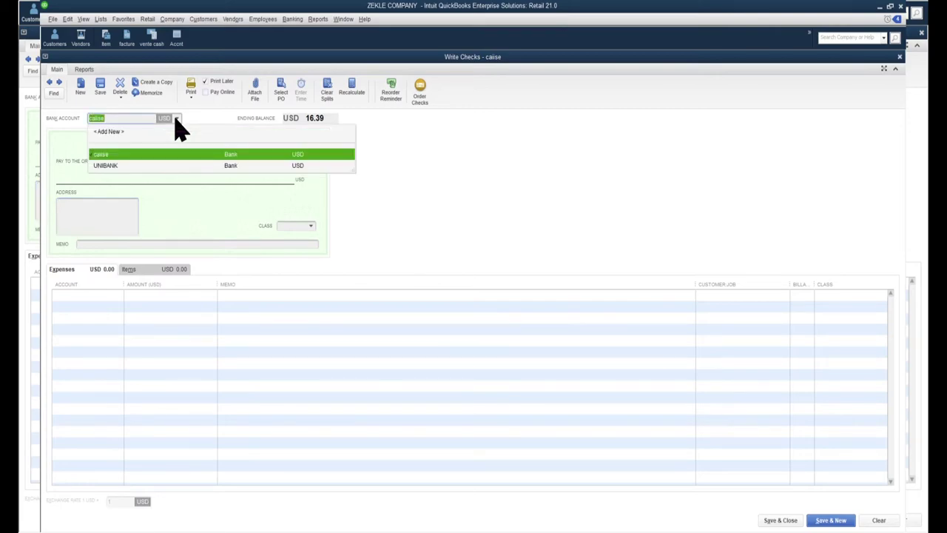
pyautogui.click(114, 167)
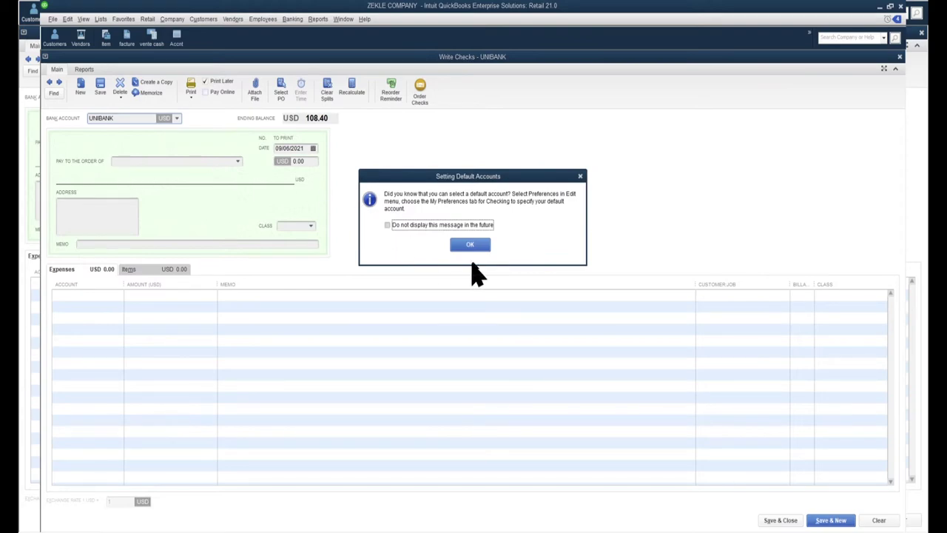
pyautogui.click(387, 225)
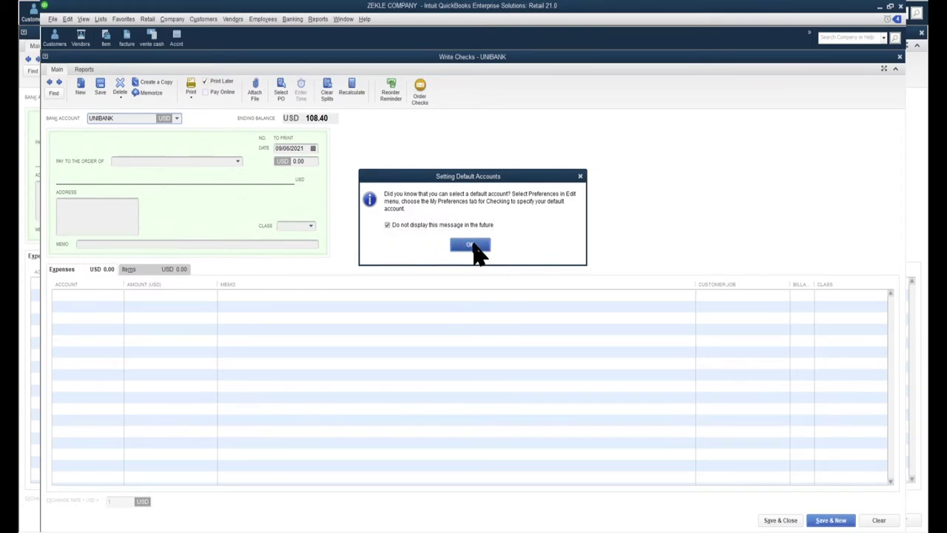
pyautogui.click(473, 245)
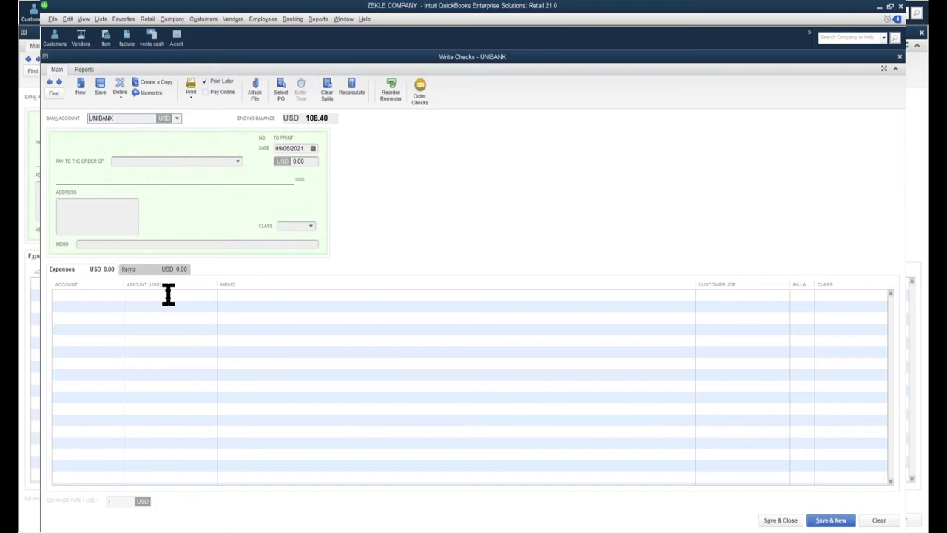
pyautogui.click(68, 272)
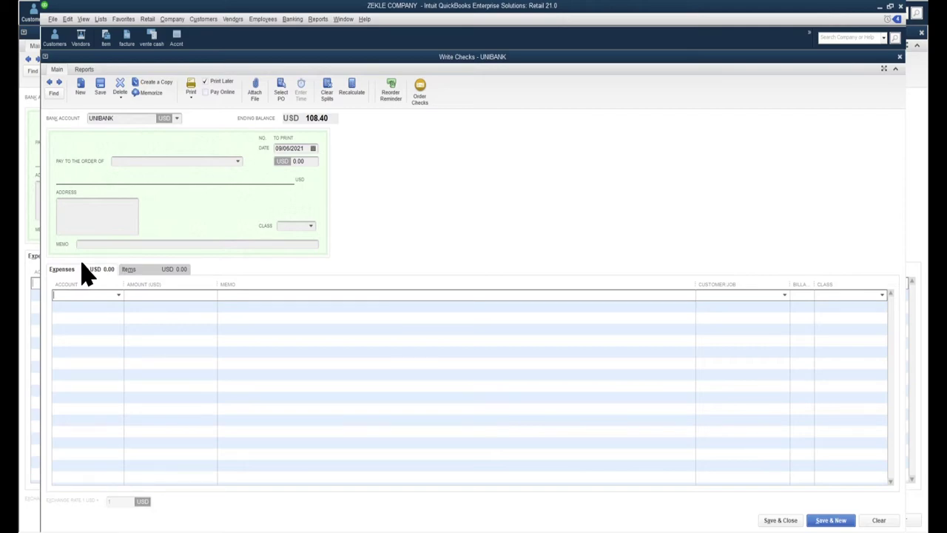
# - Add the pantalon item to the check's item lines
pyautogui.click(138, 272)
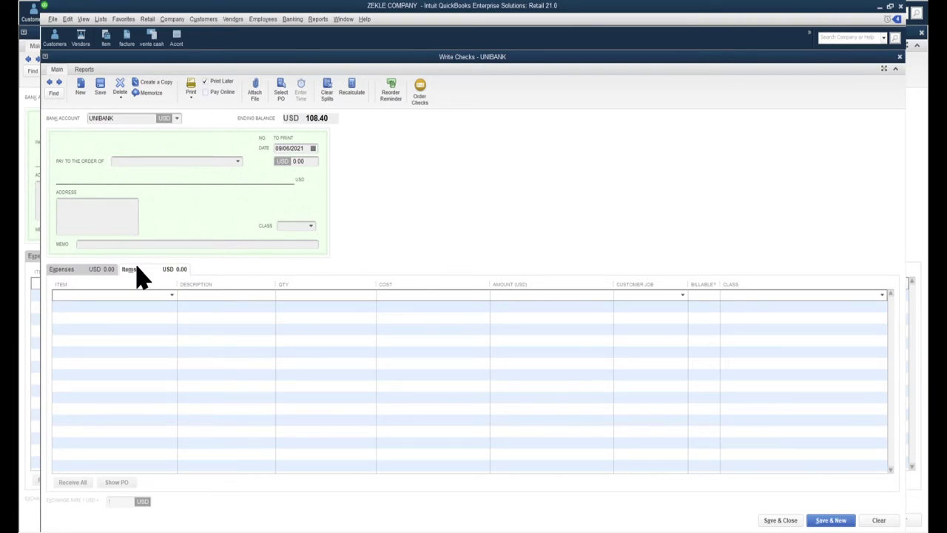
pyautogui.click(137, 271)
pyautogui.write('pantalon')
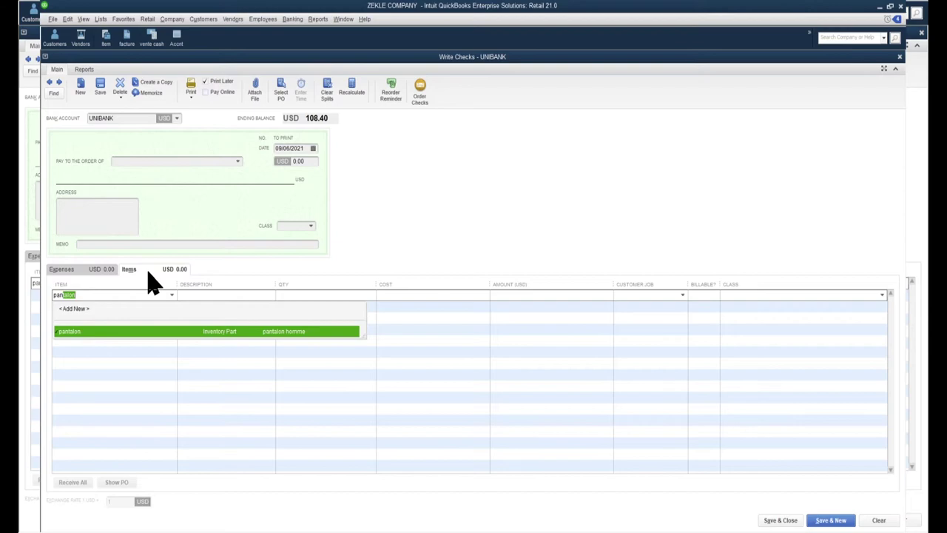
pyautogui.press('Tab')
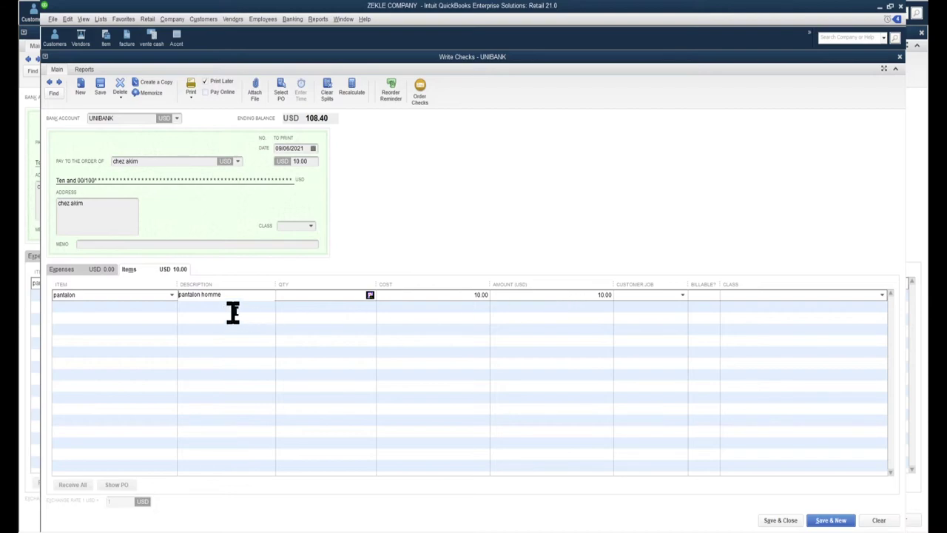
# - Set the pantalon quantity on the check to 3, then save the check and close the Write Checks form
pyautogui.click(312, 294)
pyautogui.write('3')
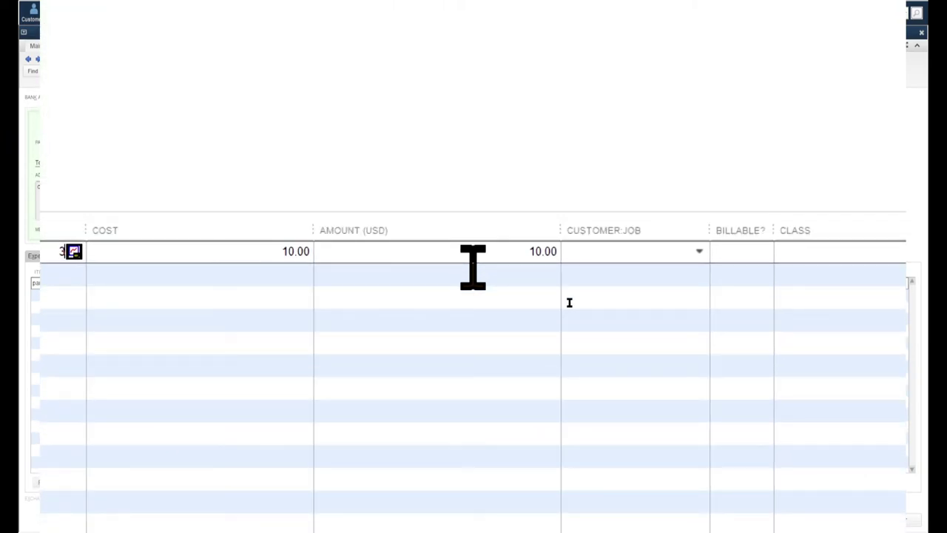
pyautogui.press('super+minus')
pyautogui.click(362, 293)
pyautogui.write('3')
pyautogui.press('Return')
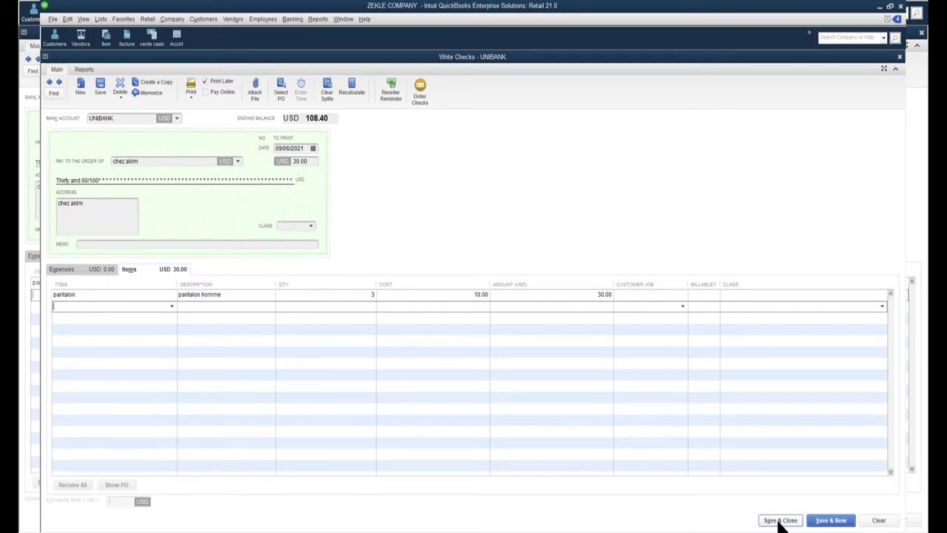
pyautogui.click(829, 521)
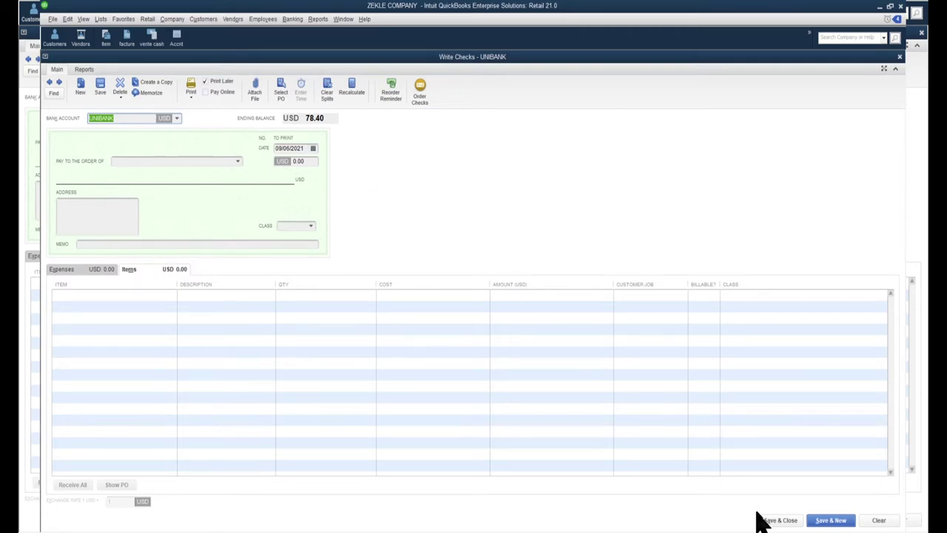
pyautogui.click(781, 520)
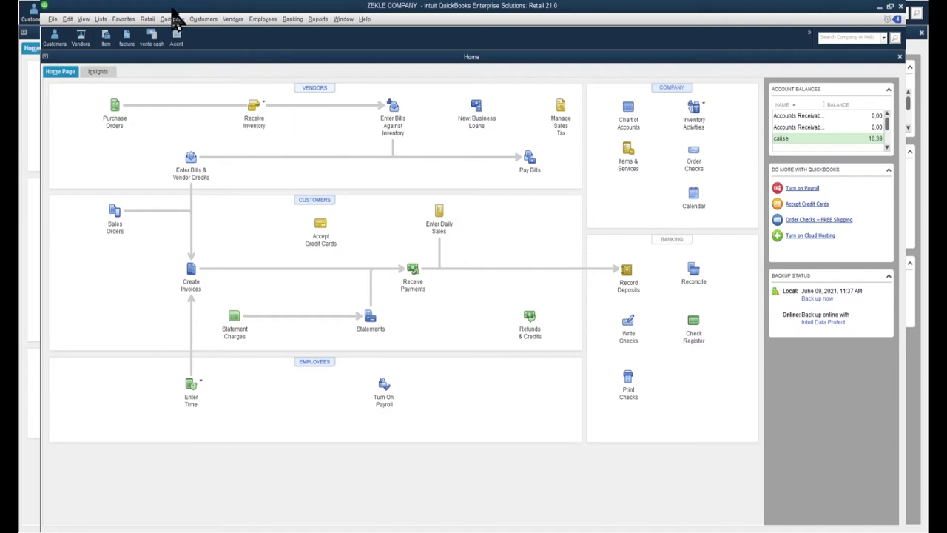
# - Start a new vendor bill and choose chez akim as the vendor
pyautogui.click(234, 20)
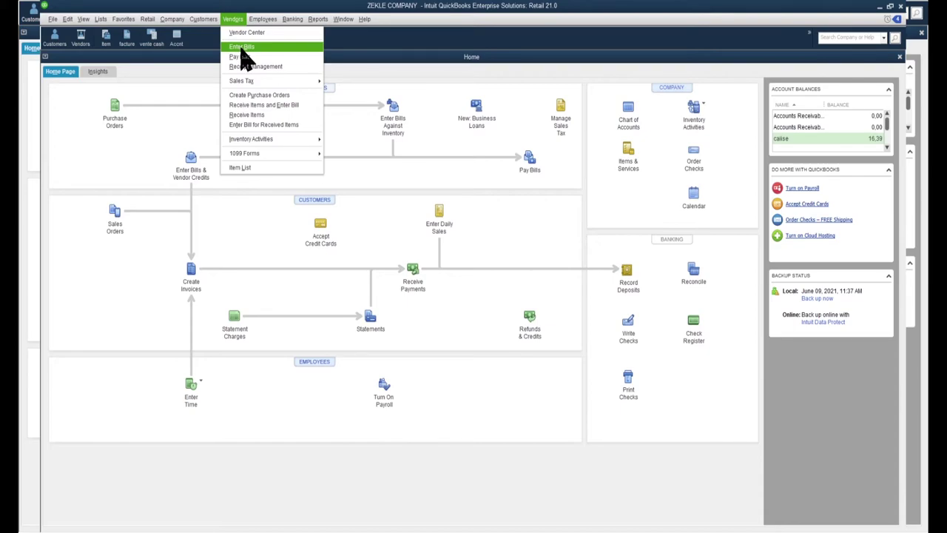
pyautogui.click(240, 49)
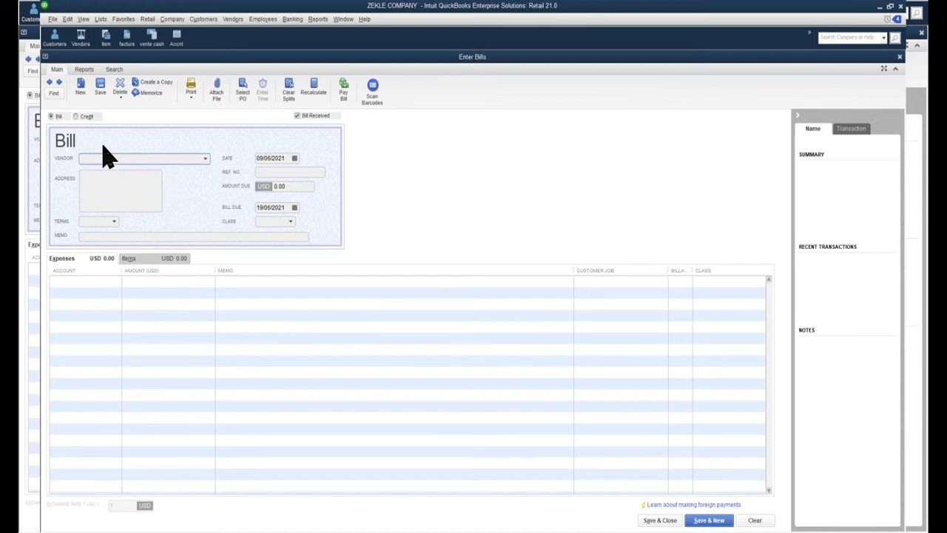
pyautogui.click(147, 158)
pyautogui.write('b')
pyautogui.press('BackSpace')
pyautogui.click(206, 158)
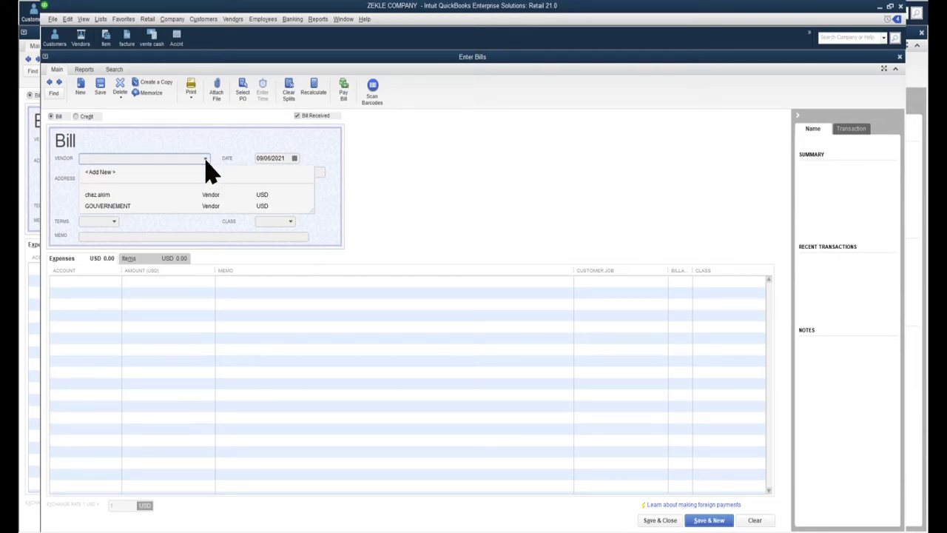
pyautogui.click(97, 196)
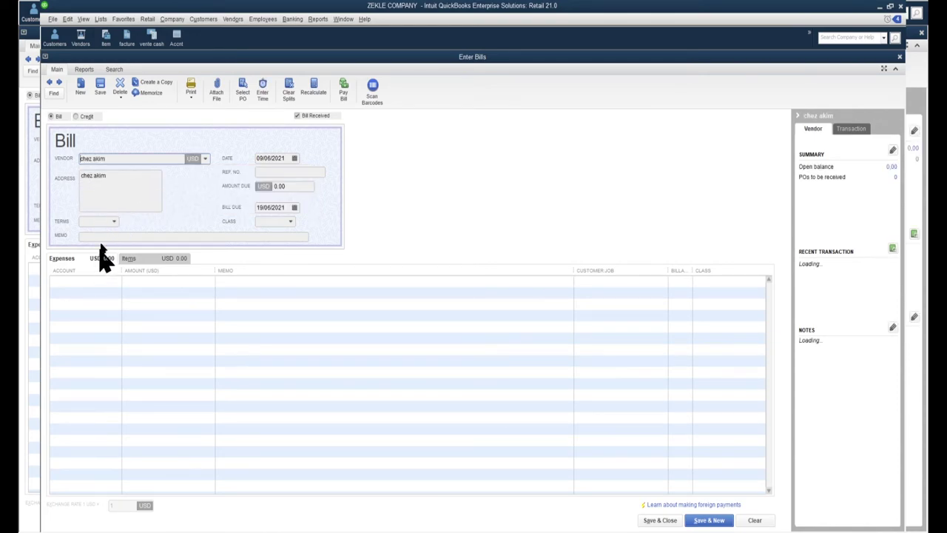
# - Set the bill's payment terms to Due on receipt
pyautogui.click(102, 237)
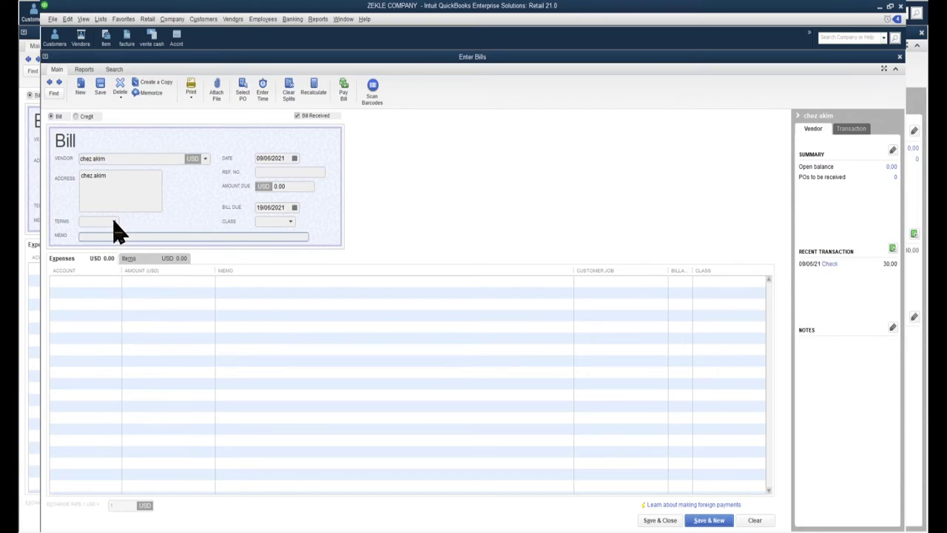
pyautogui.click(114, 223)
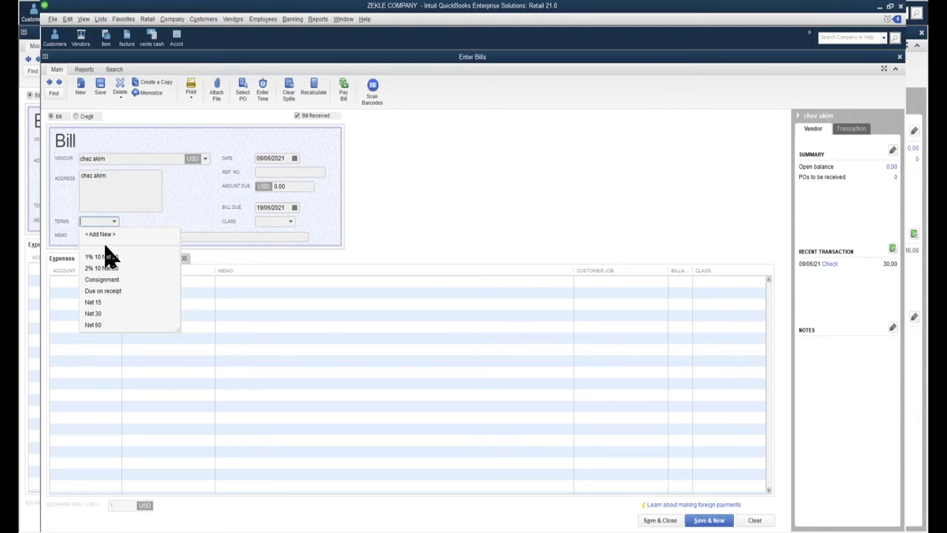
pyautogui.click(106, 292)
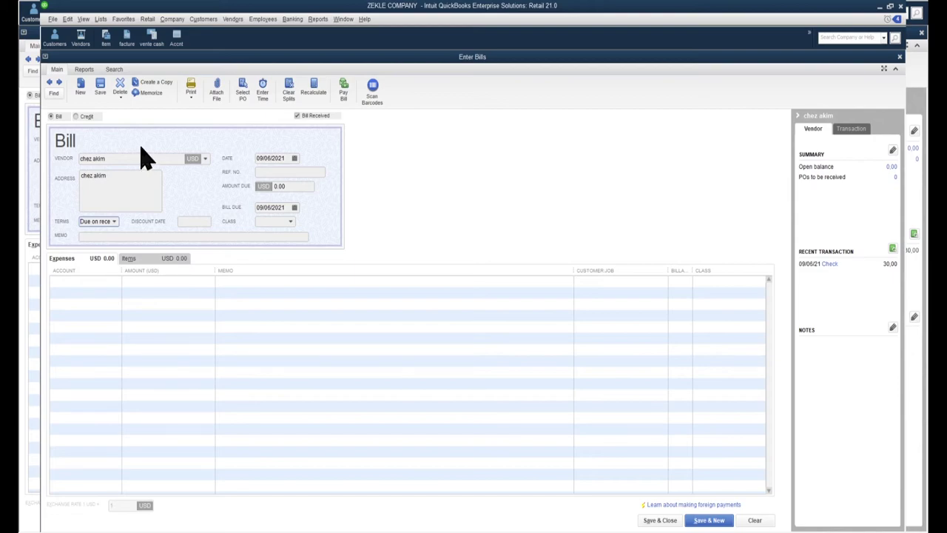
# - Add the pantalon item to the bill's item lines with a quantity of 3
pyautogui.click(147, 259)
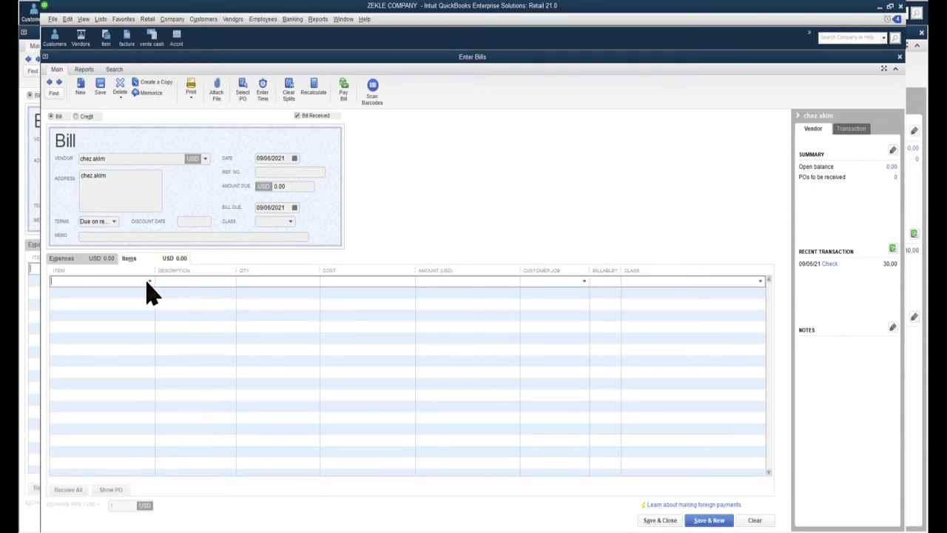
pyautogui.click(148, 282)
pyautogui.click(72, 330)
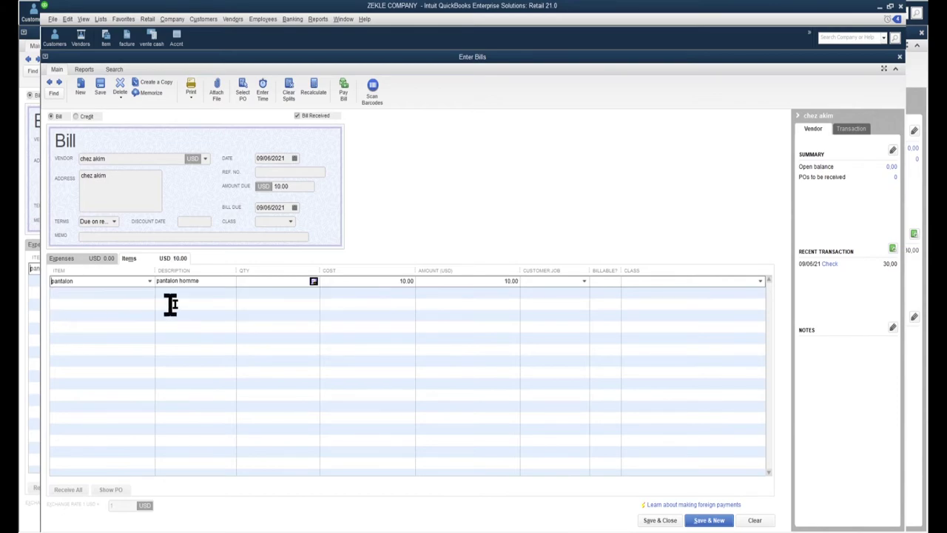
pyautogui.click(290, 282)
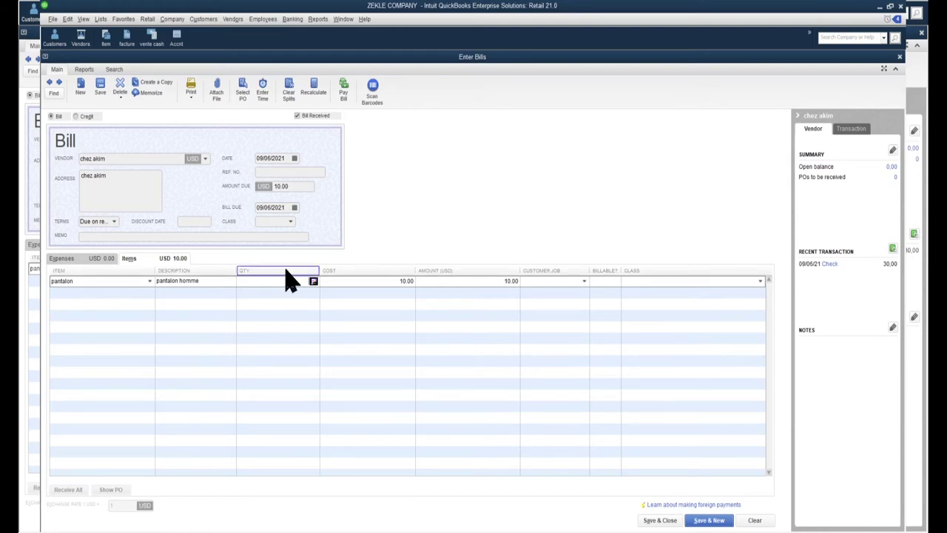
pyautogui.write('3')
pyautogui.press('Tab')
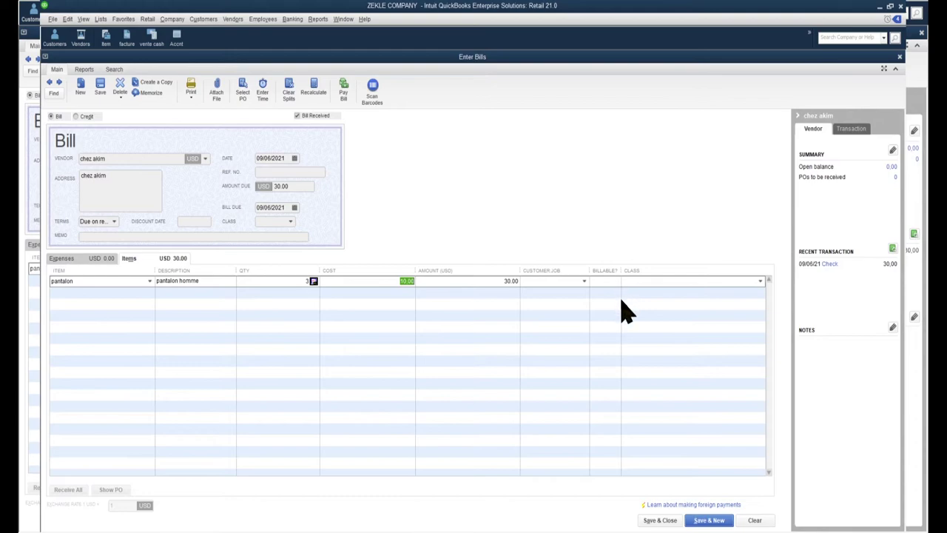
# - Save and close the bill, making the changed terms permanent for chez akim
pyautogui.click(643, 282)
pyautogui.click(658, 521)
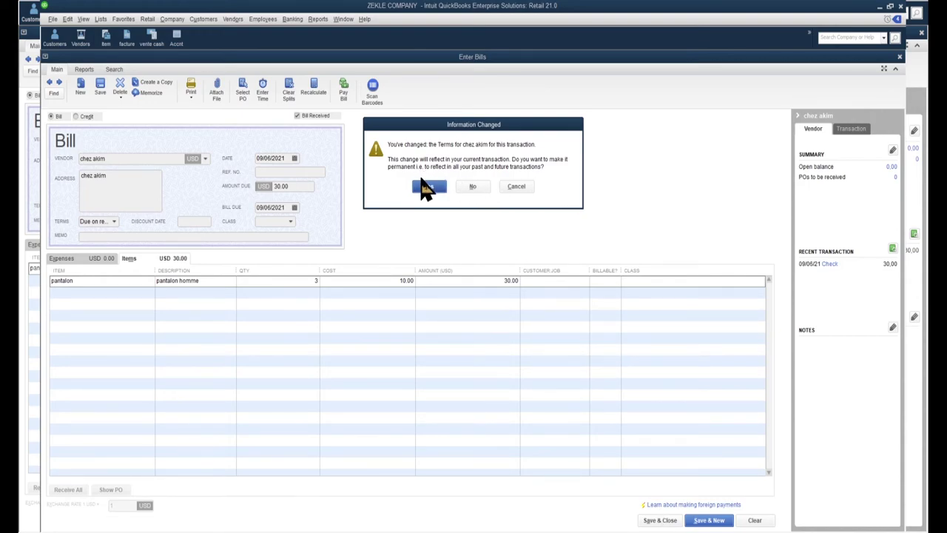
pyautogui.click(429, 192)
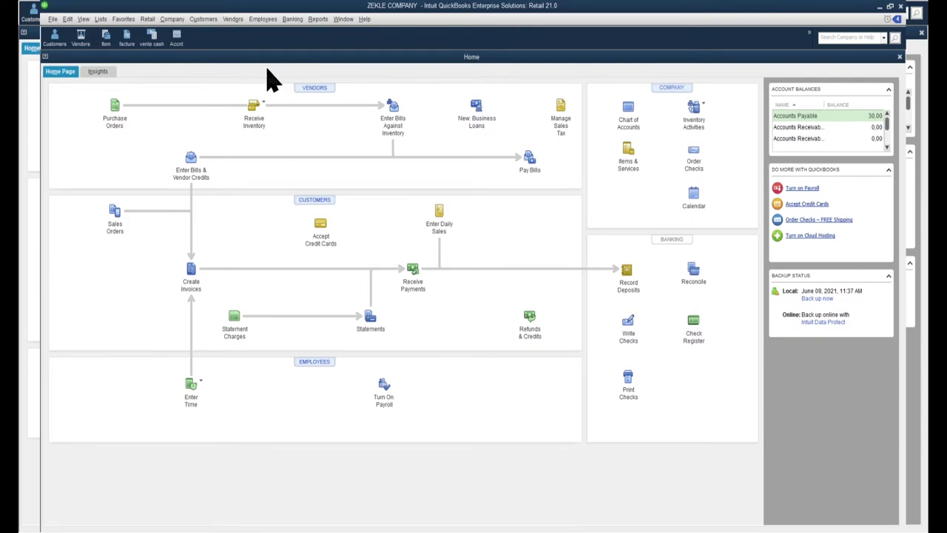
# - Open the Vendor Center, widen the Name column, and review the GOUVERNEMENT and chez akim vendor records
pyautogui.click(292, 23)
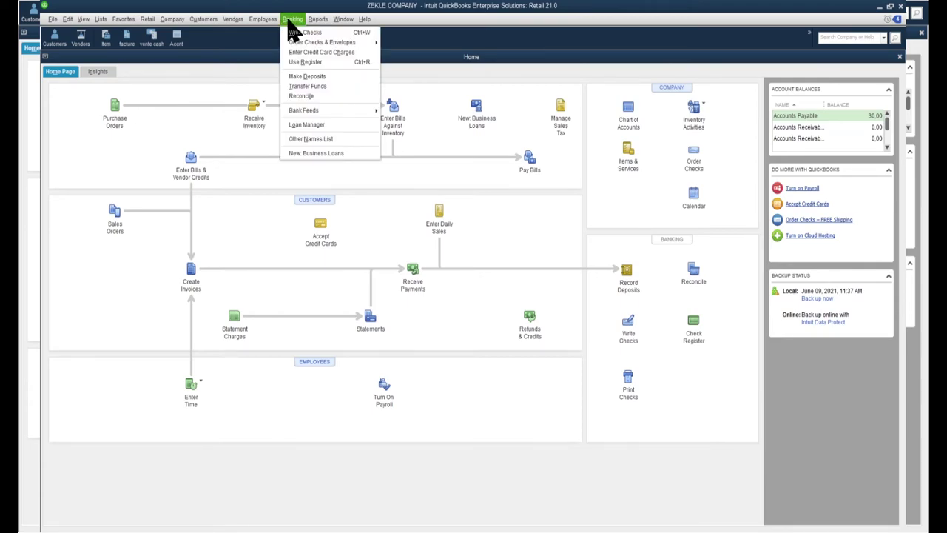
pyautogui.click(194, 87)
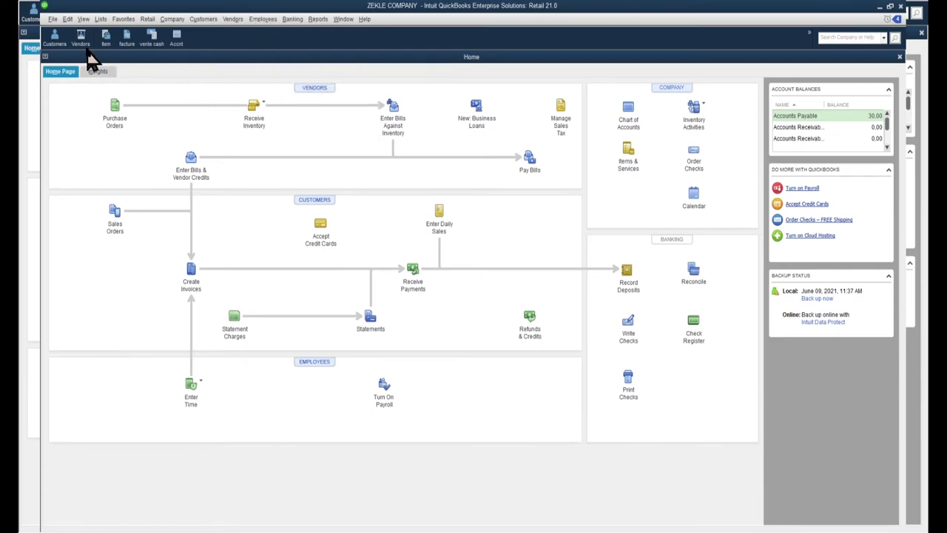
pyautogui.click(81, 37)
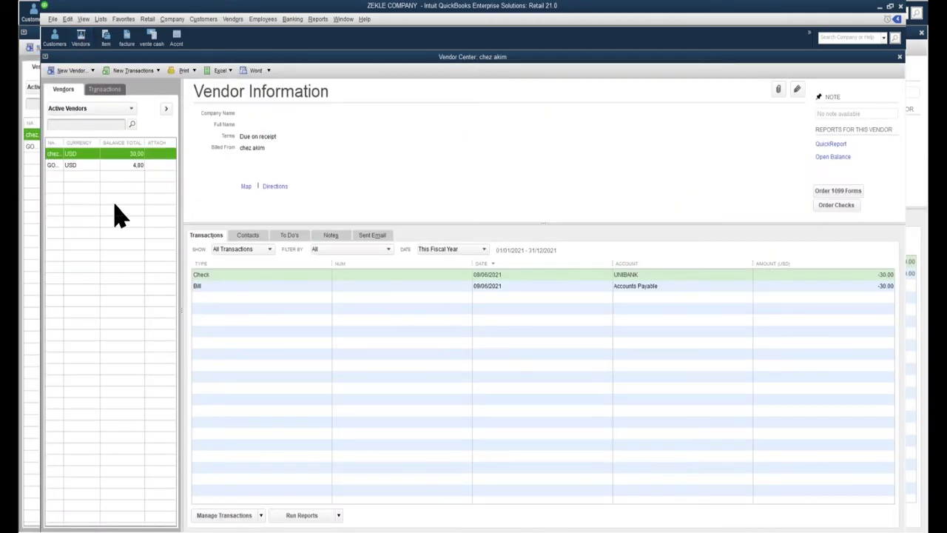
pyautogui.moveTo(60, 144); pyautogui.dragTo(82, 144)
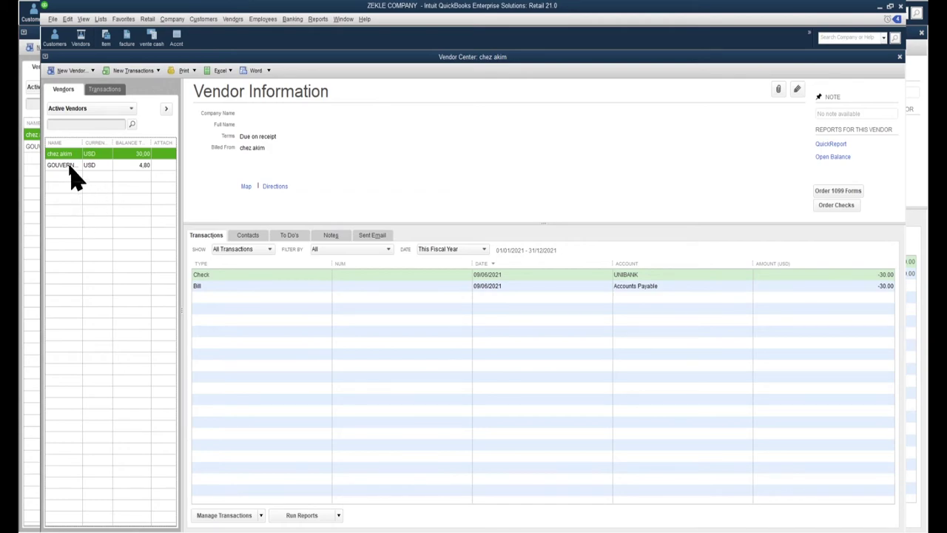
pyautogui.click(71, 166)
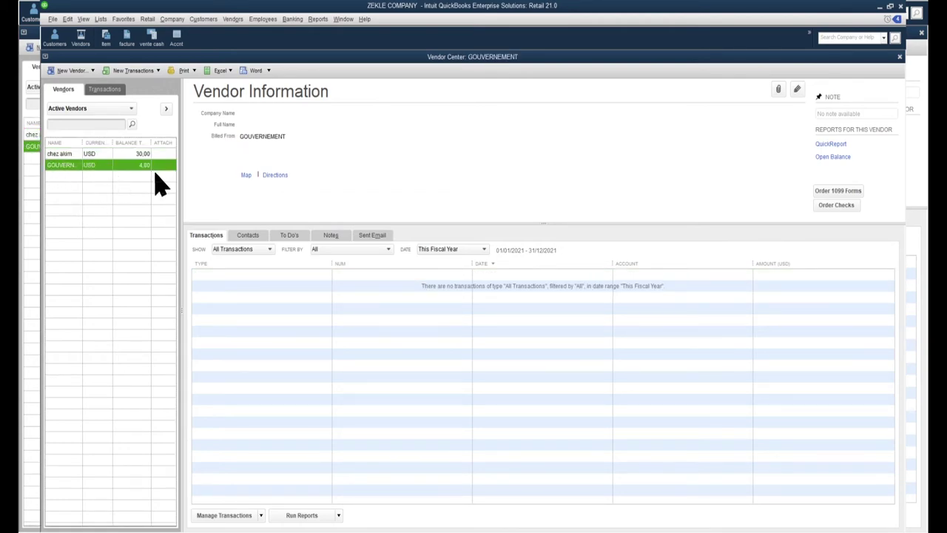
pyautogui.click(59, 154)
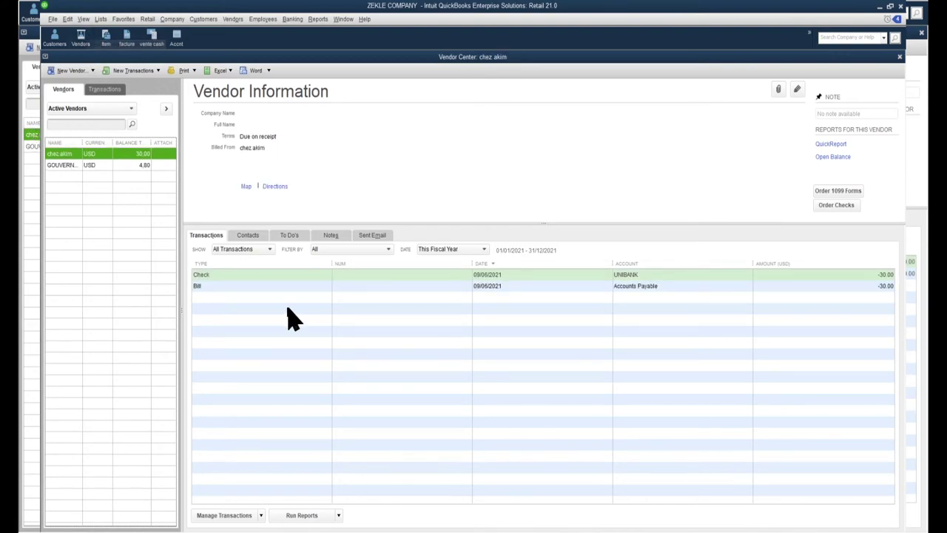
# - Open the bill in chez akim's transaction list and start paying it
pyautogui.click(202, 286)
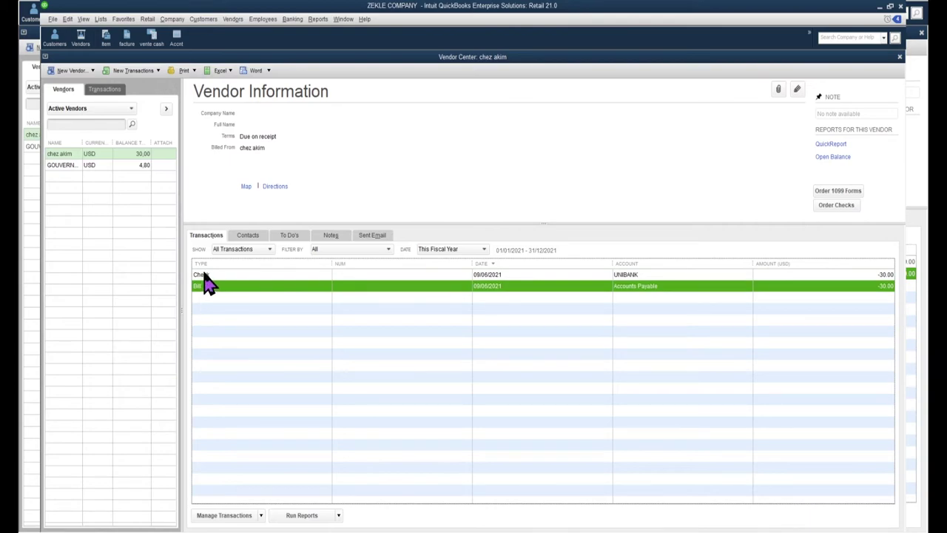
pyautogui.click(205, 275)
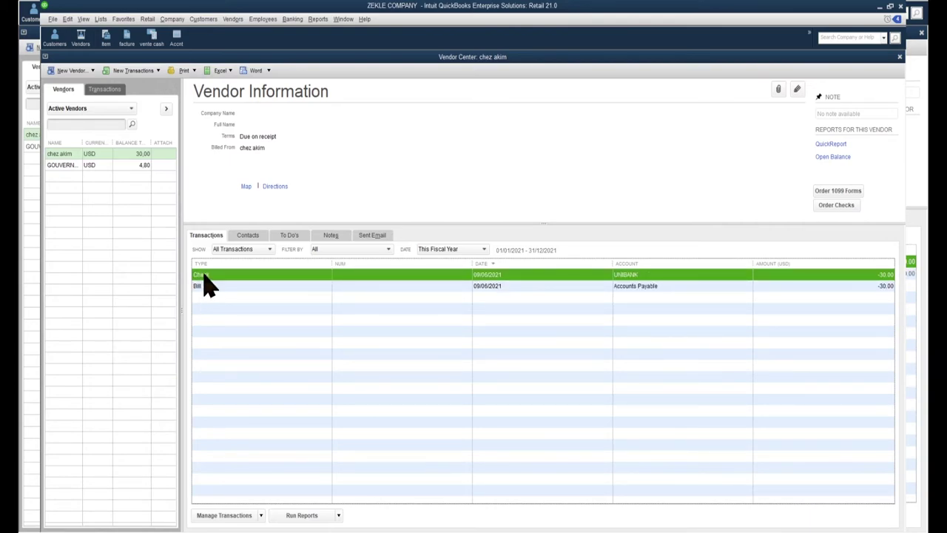
pyautogui.click(203, 287)
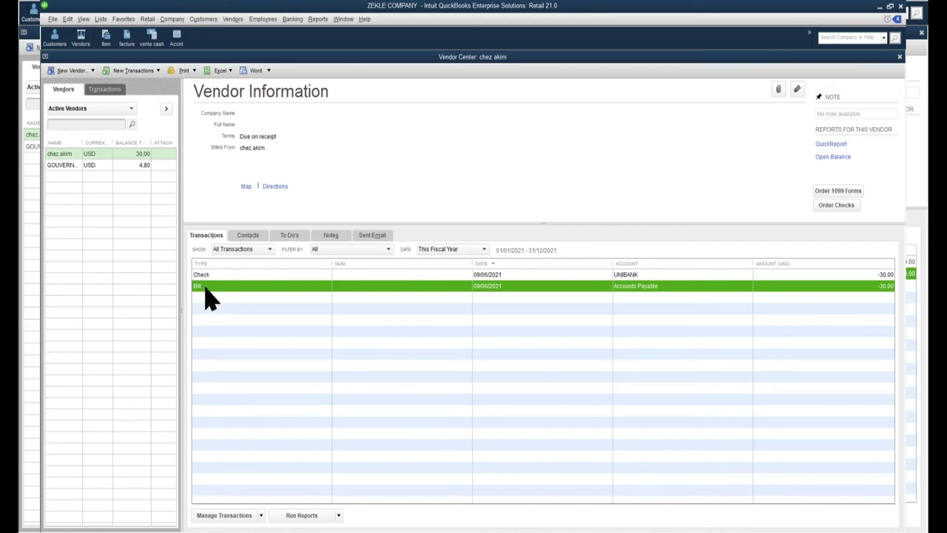
pyautogui.rightClick(200, 287)
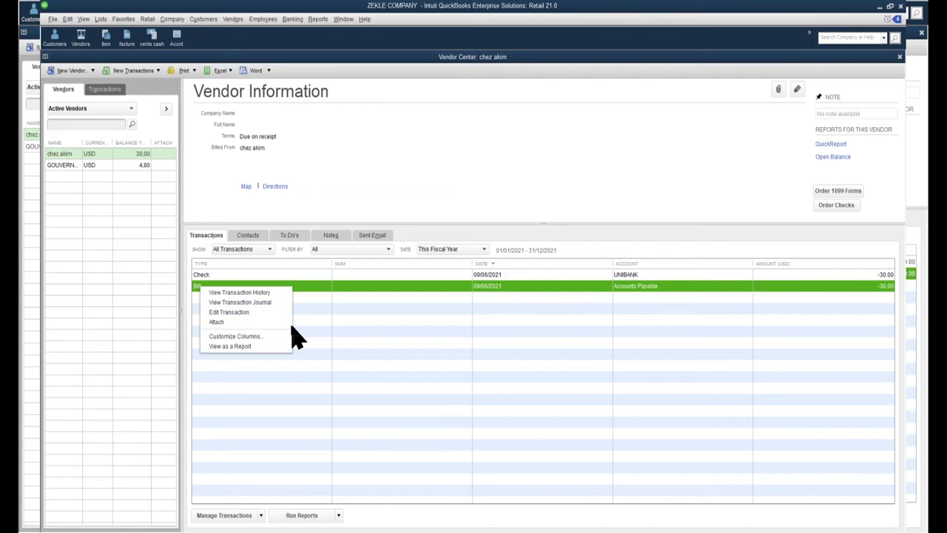
pyautogui.click(414, 342)
pyautogui.doubleClick(202, 286)
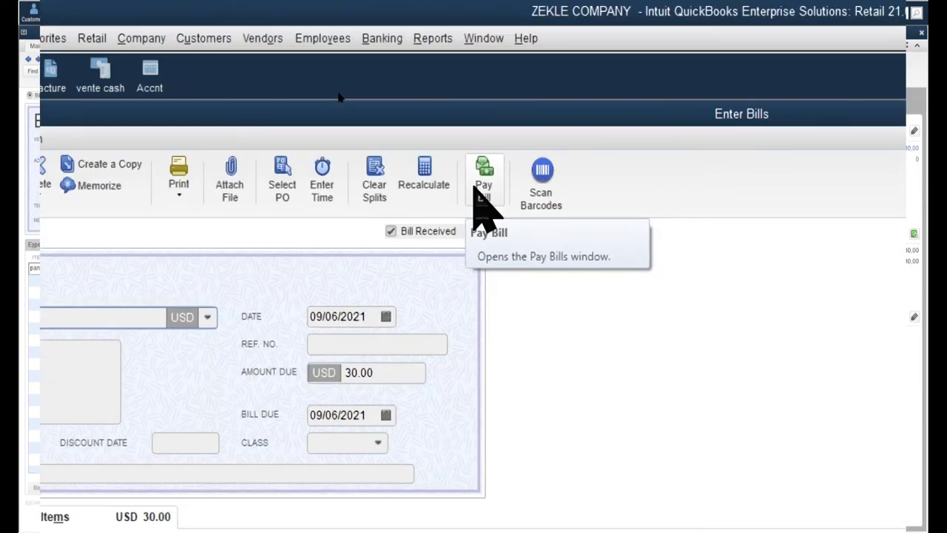
pyautogui.click(482, 181)
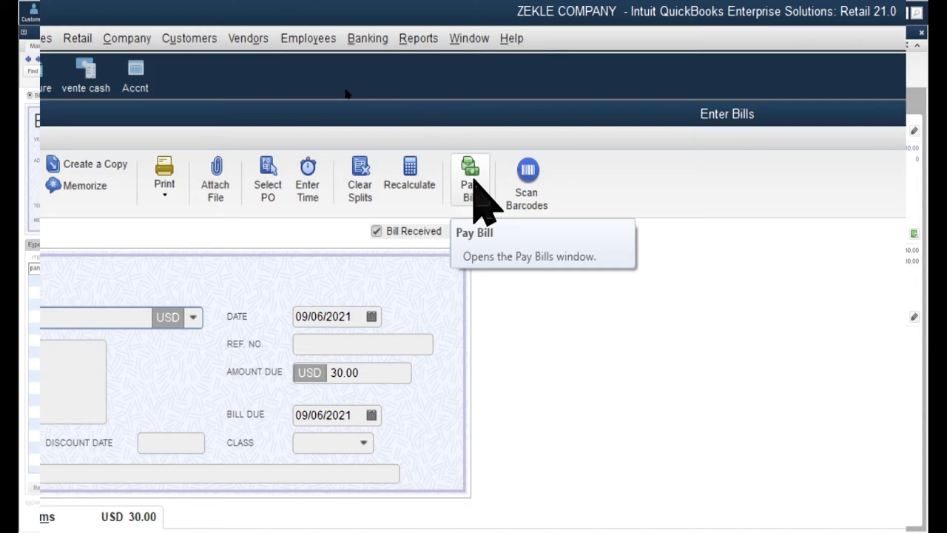